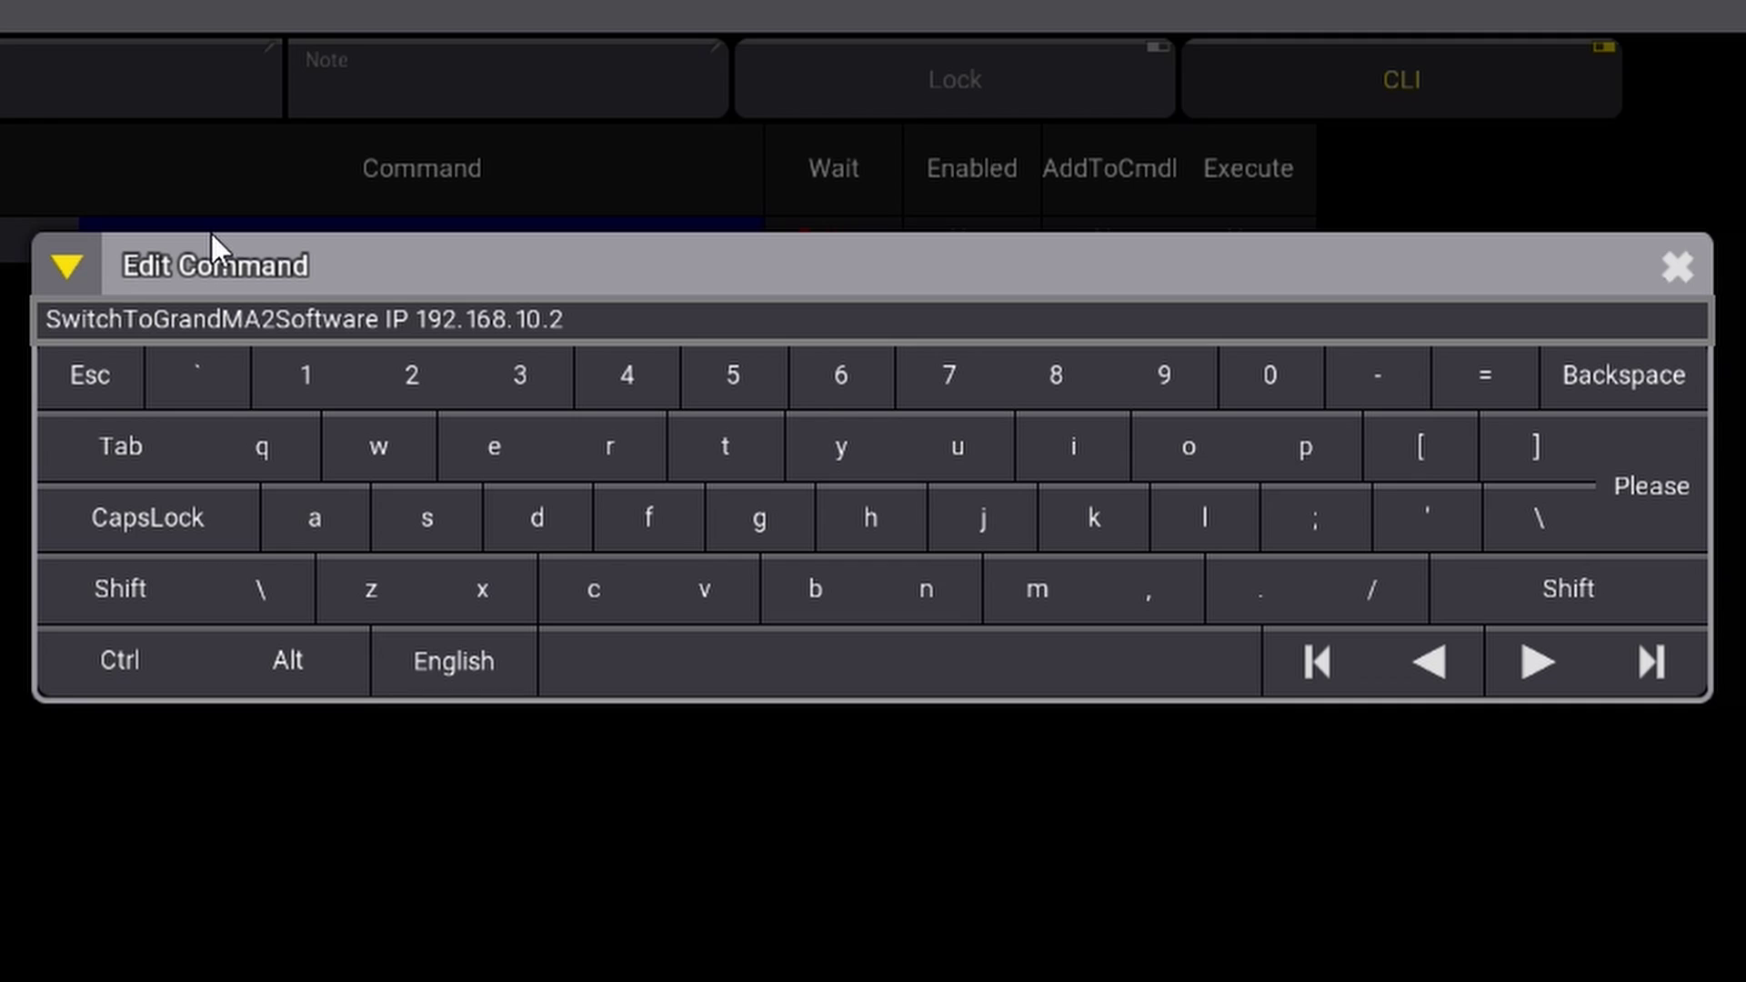
# - Finish the first macro line's command as SwitchToGrandMA2Software IP 192.168.10.2 and duplicate the line
pyautogui.click(1635, 483)
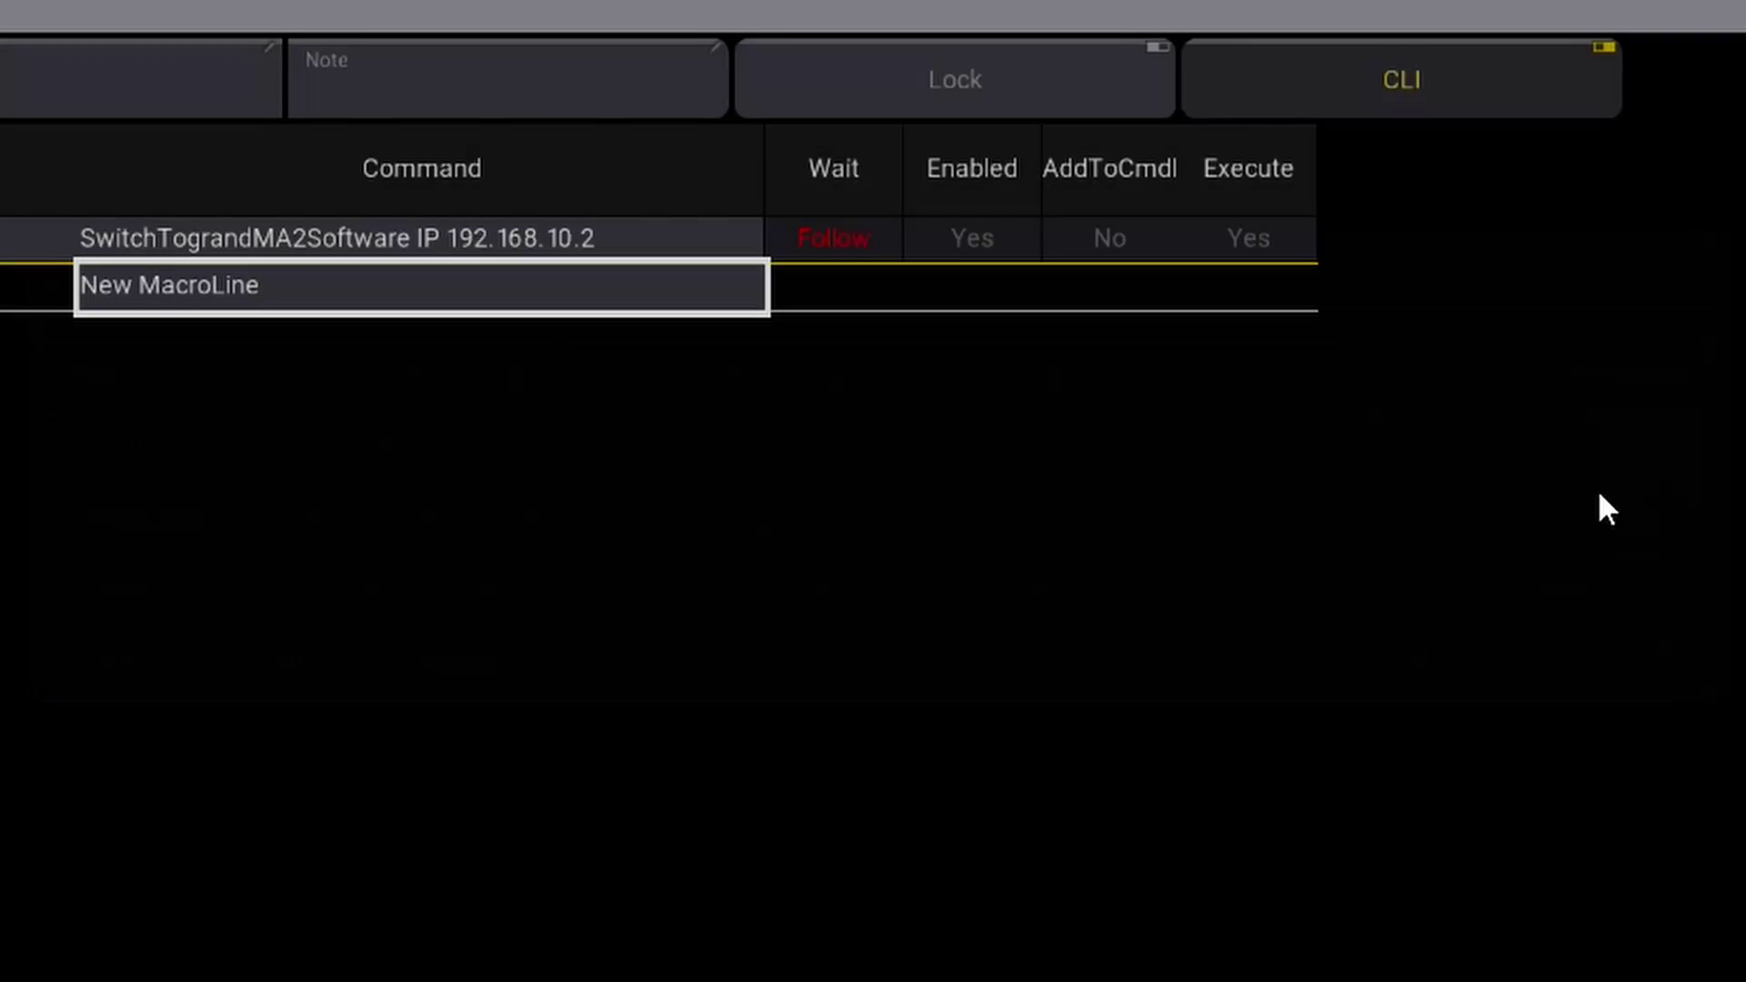
pyautogui.click(269, 244)
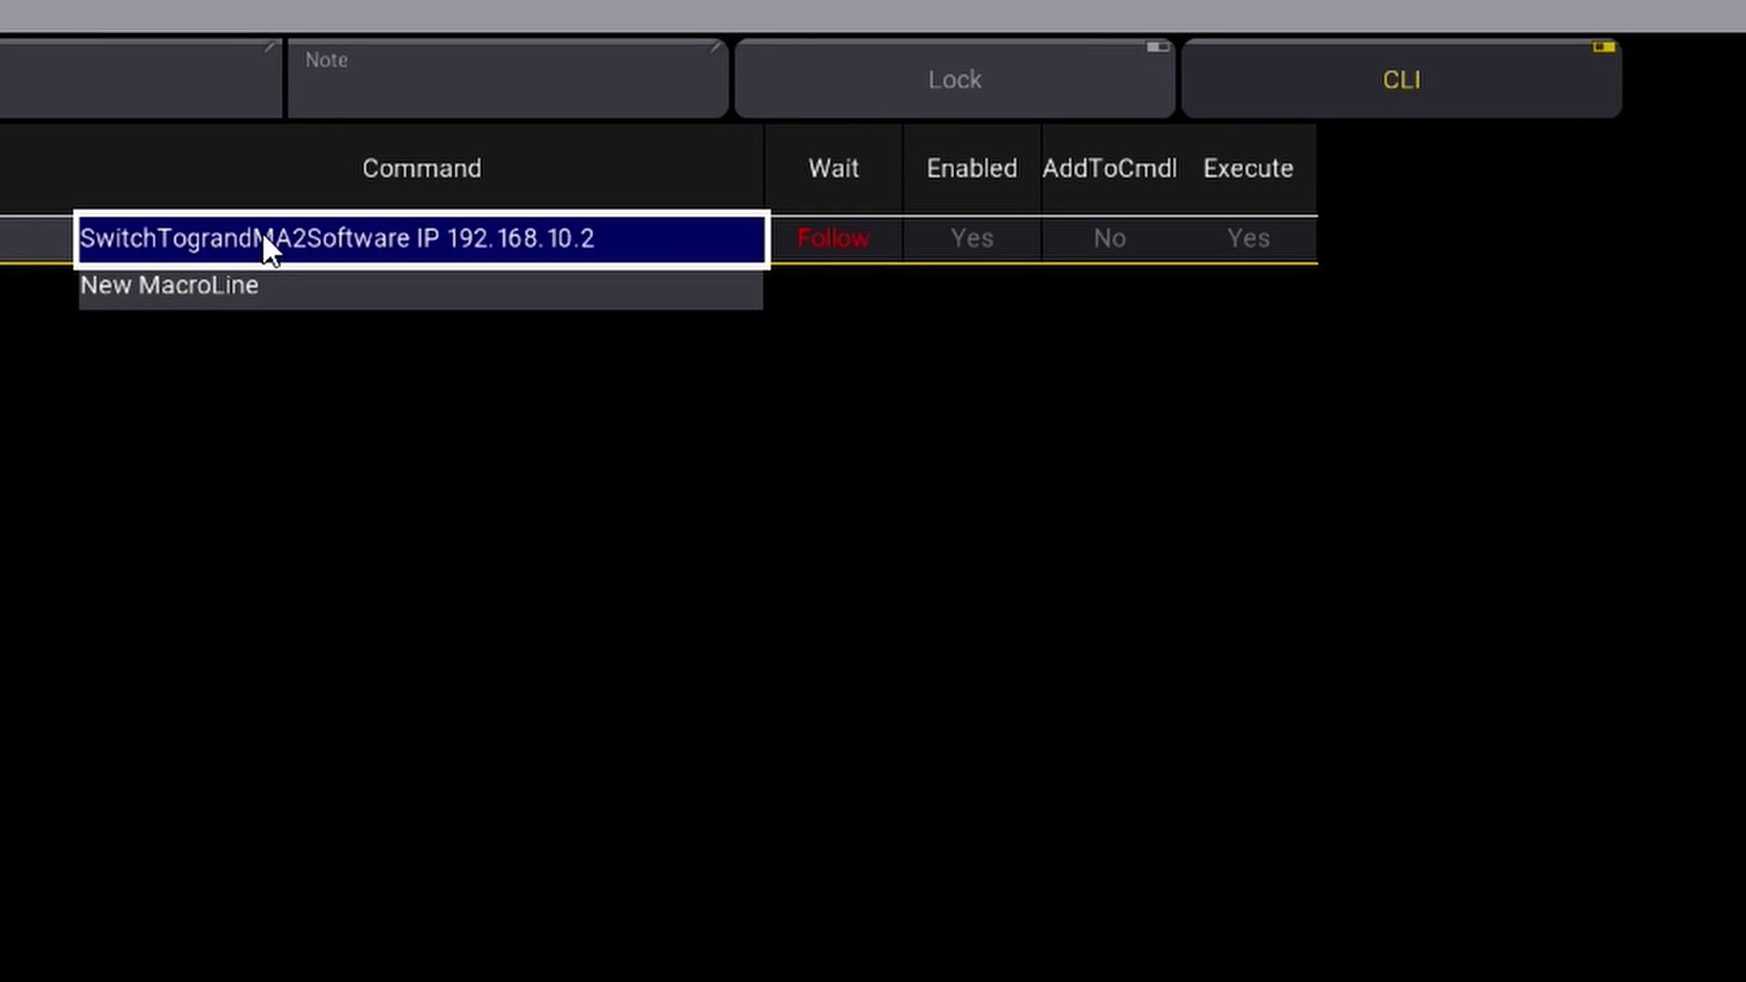
pyautogui.hotkey('ctrl', 'c')
pyautogui.hotkey('ctrl', 'v')
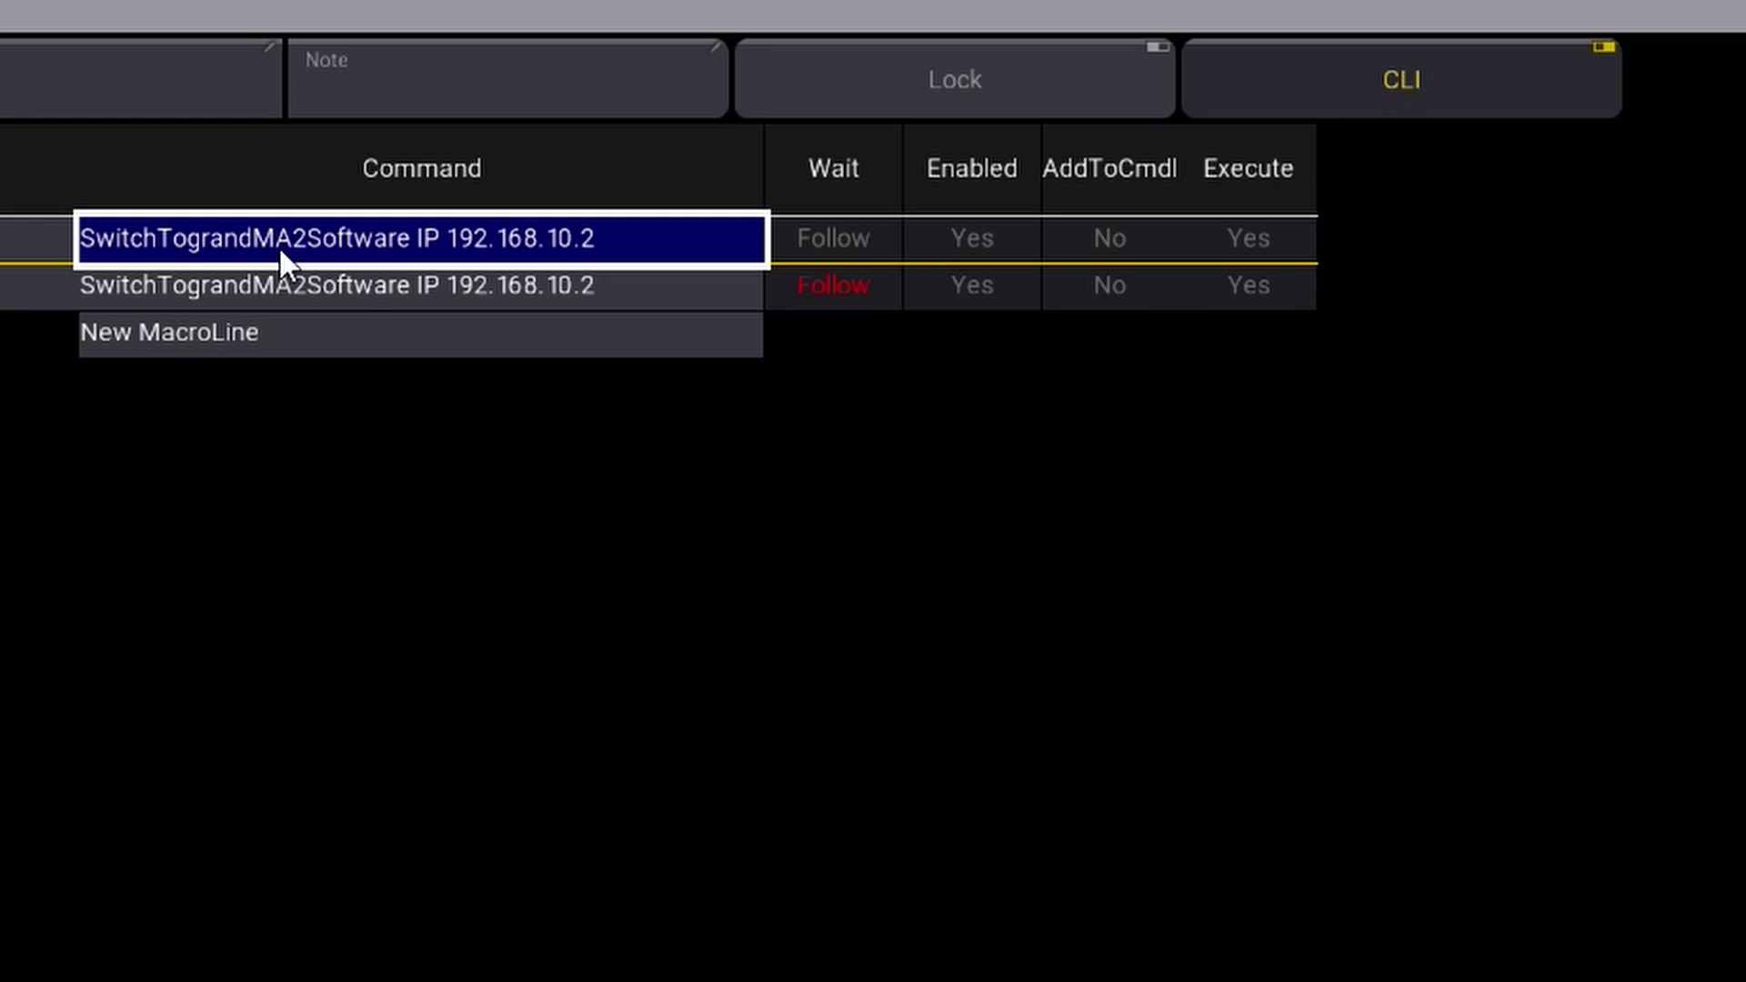
# - Change the IP address in the second macro line's command to 192.168.10.11
pyautogui.click(340, 286)
pyautogui.click(340, 286)
pyautogui.click(613, 392)
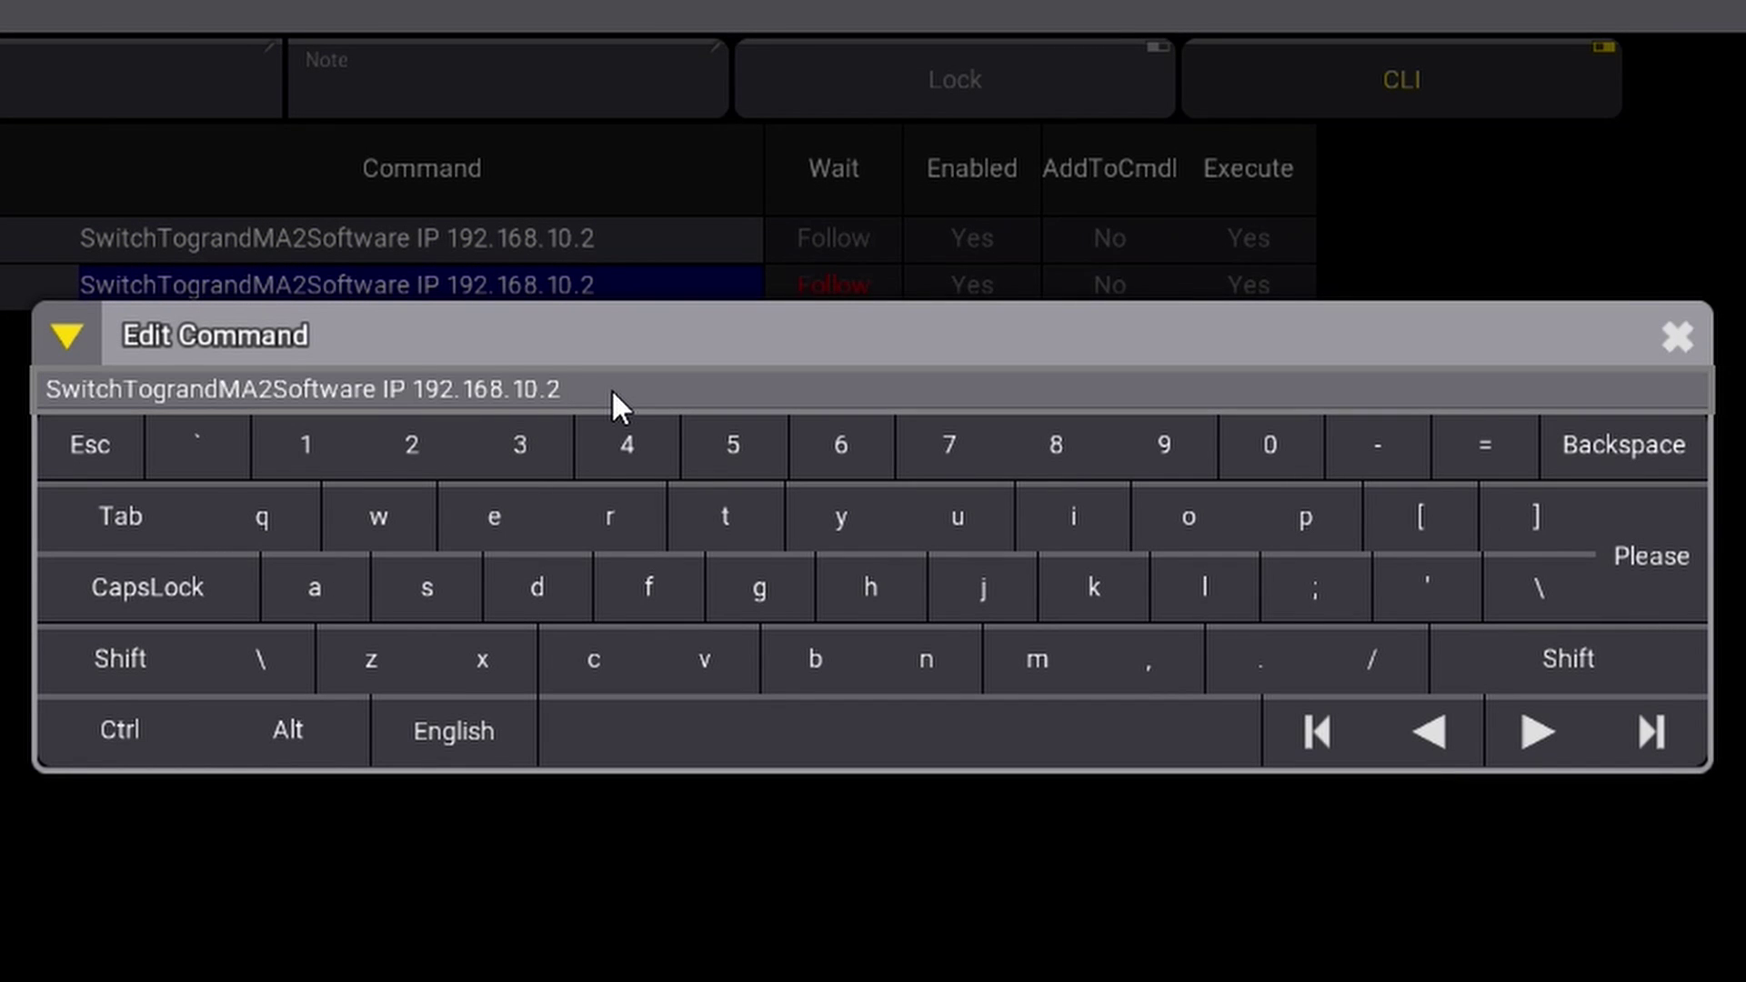
pyautogui.press('BackSpace')
pyautogui.write('11')
pyautogui.press('Return')
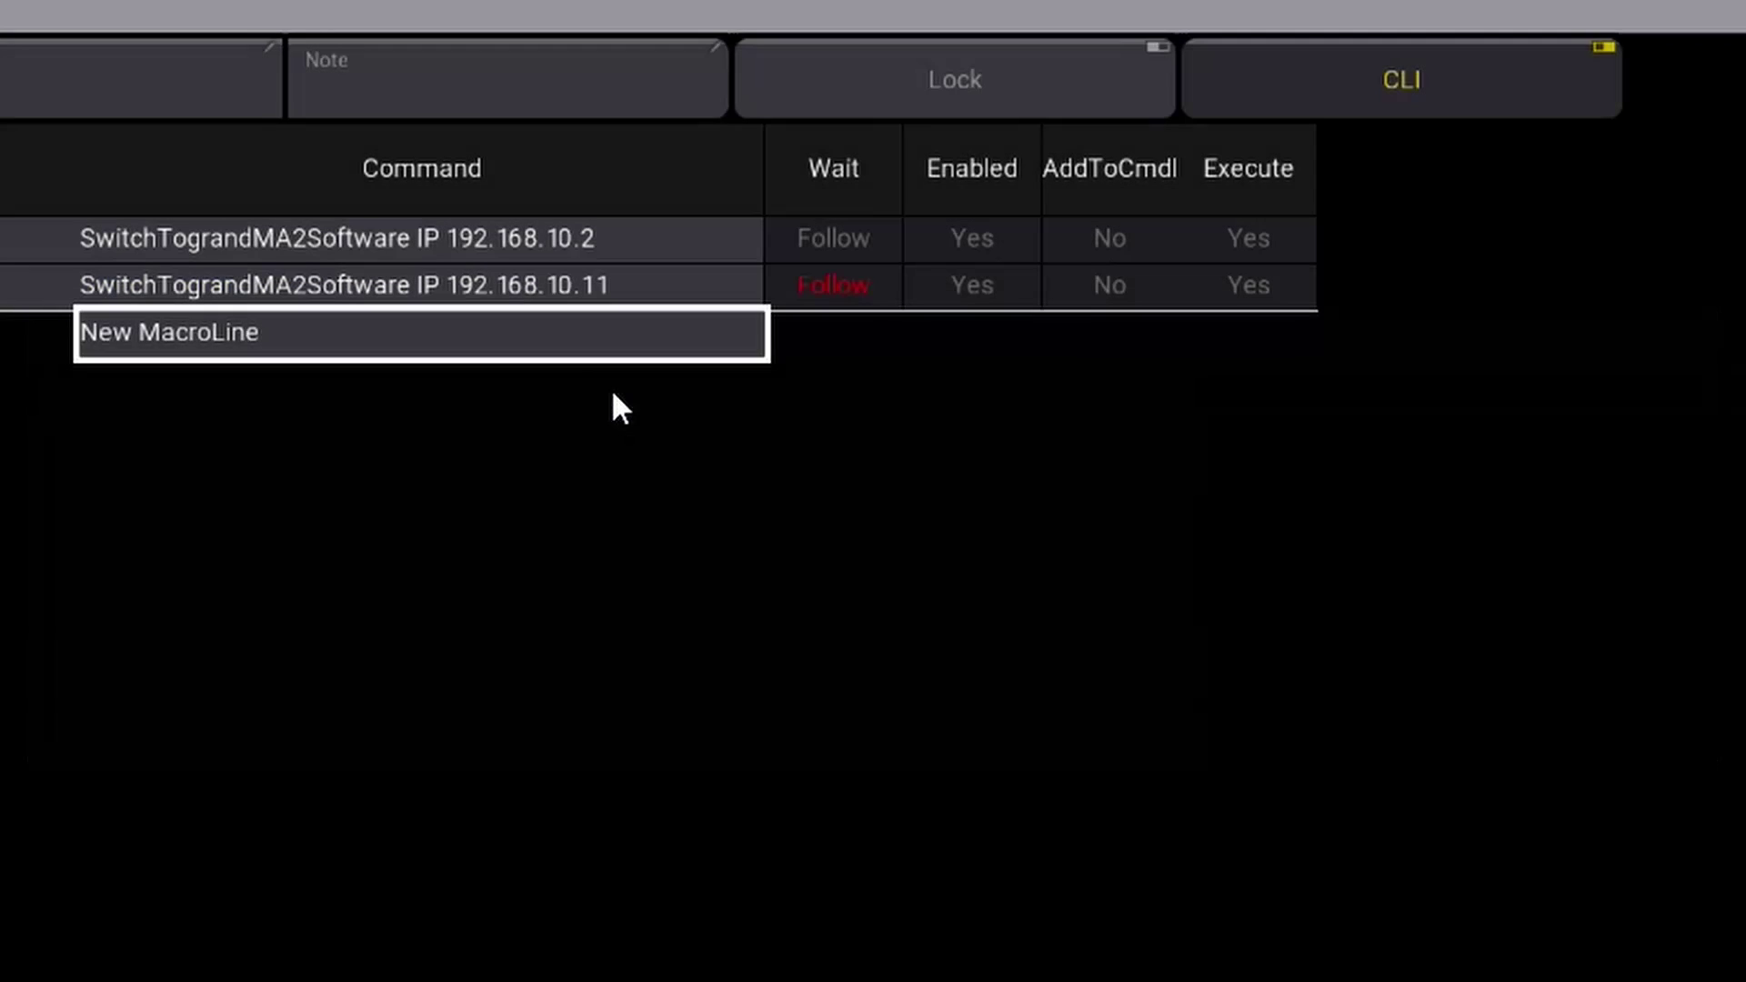
# - Duplicate the second macro line and change the copy's IP address to 192.168.10.21
pyautogui.click(573, 284)
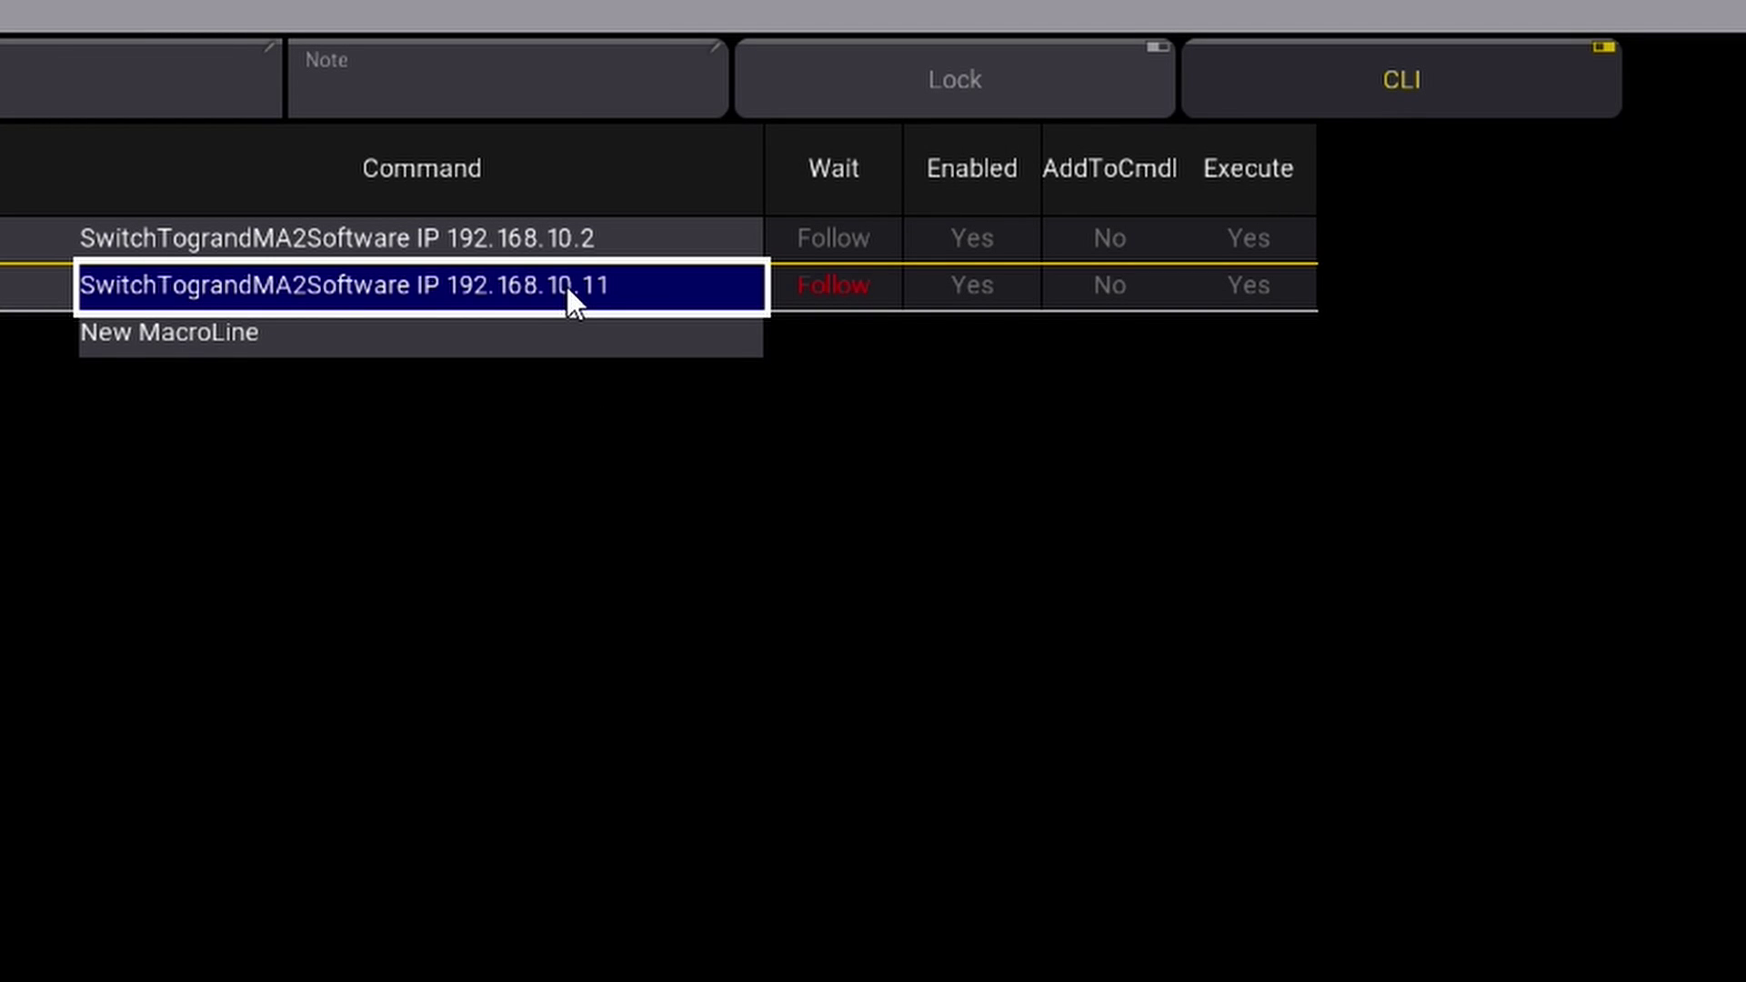
pyautogui.hotkey('ctrl', 'v')
pyautogui.click(573, 332)
pyautogui.click(569, 325)
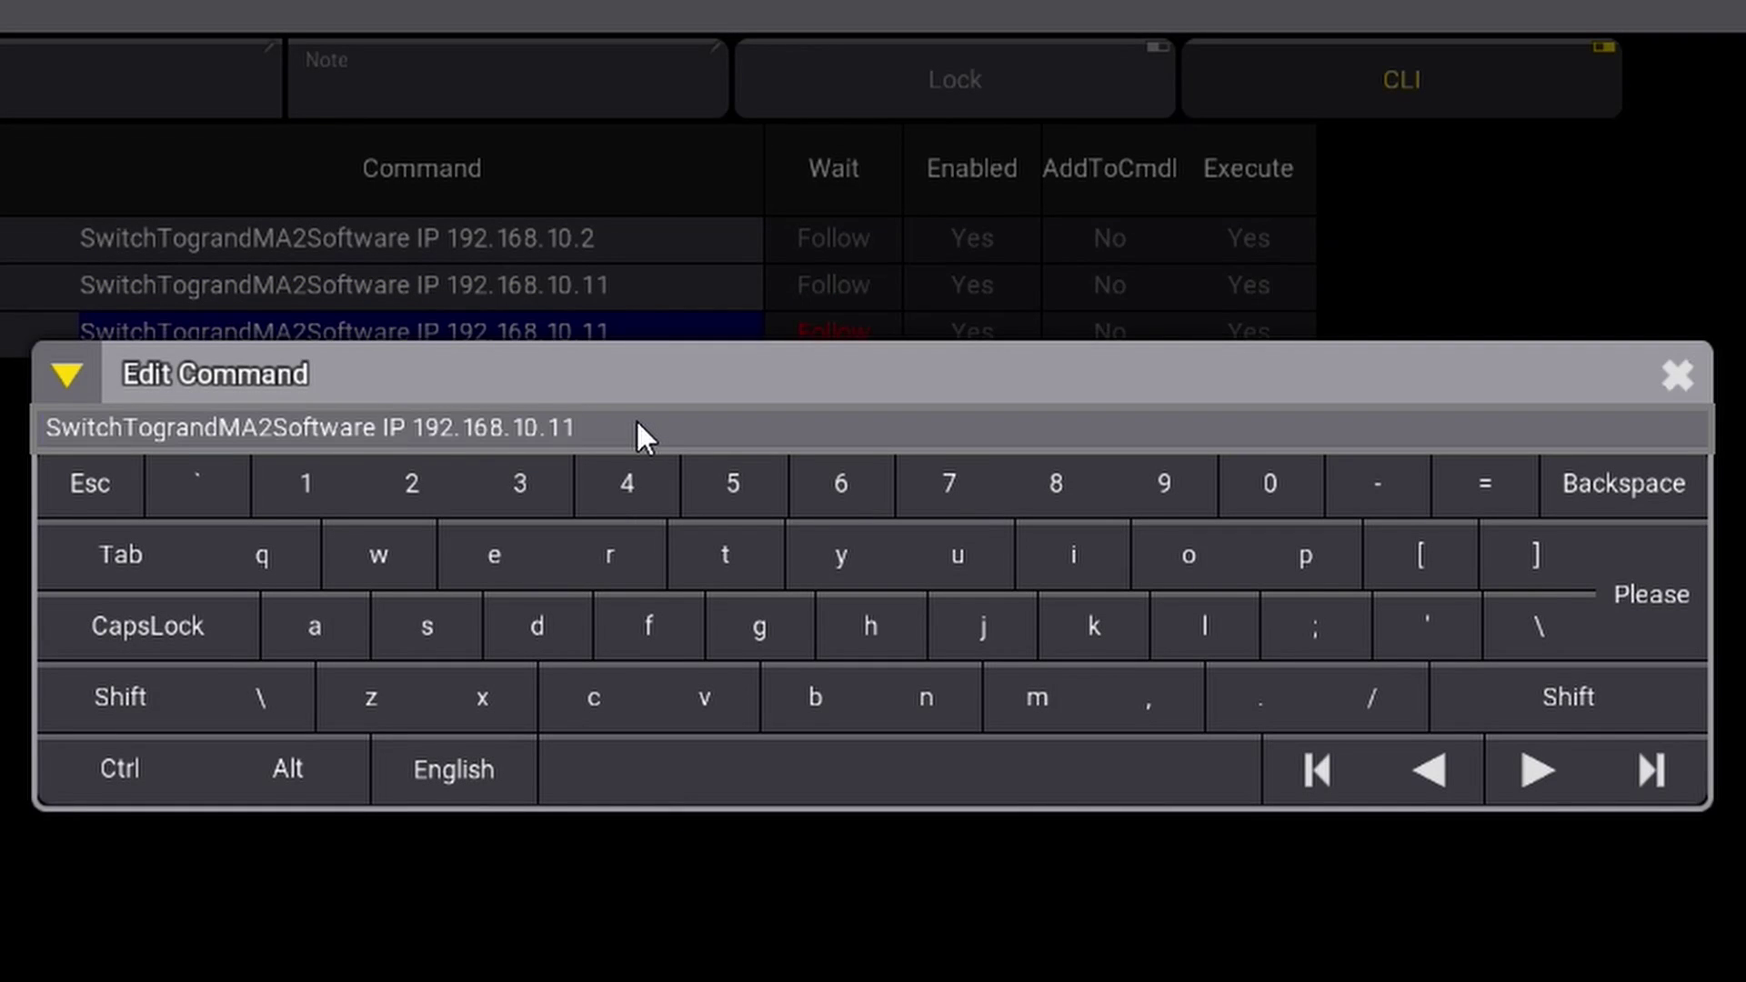
pyautogui.press('BackSpace')
pyautogui.press('BackSpace')
pyautogui.write('21')
pyautogui.press('Return')
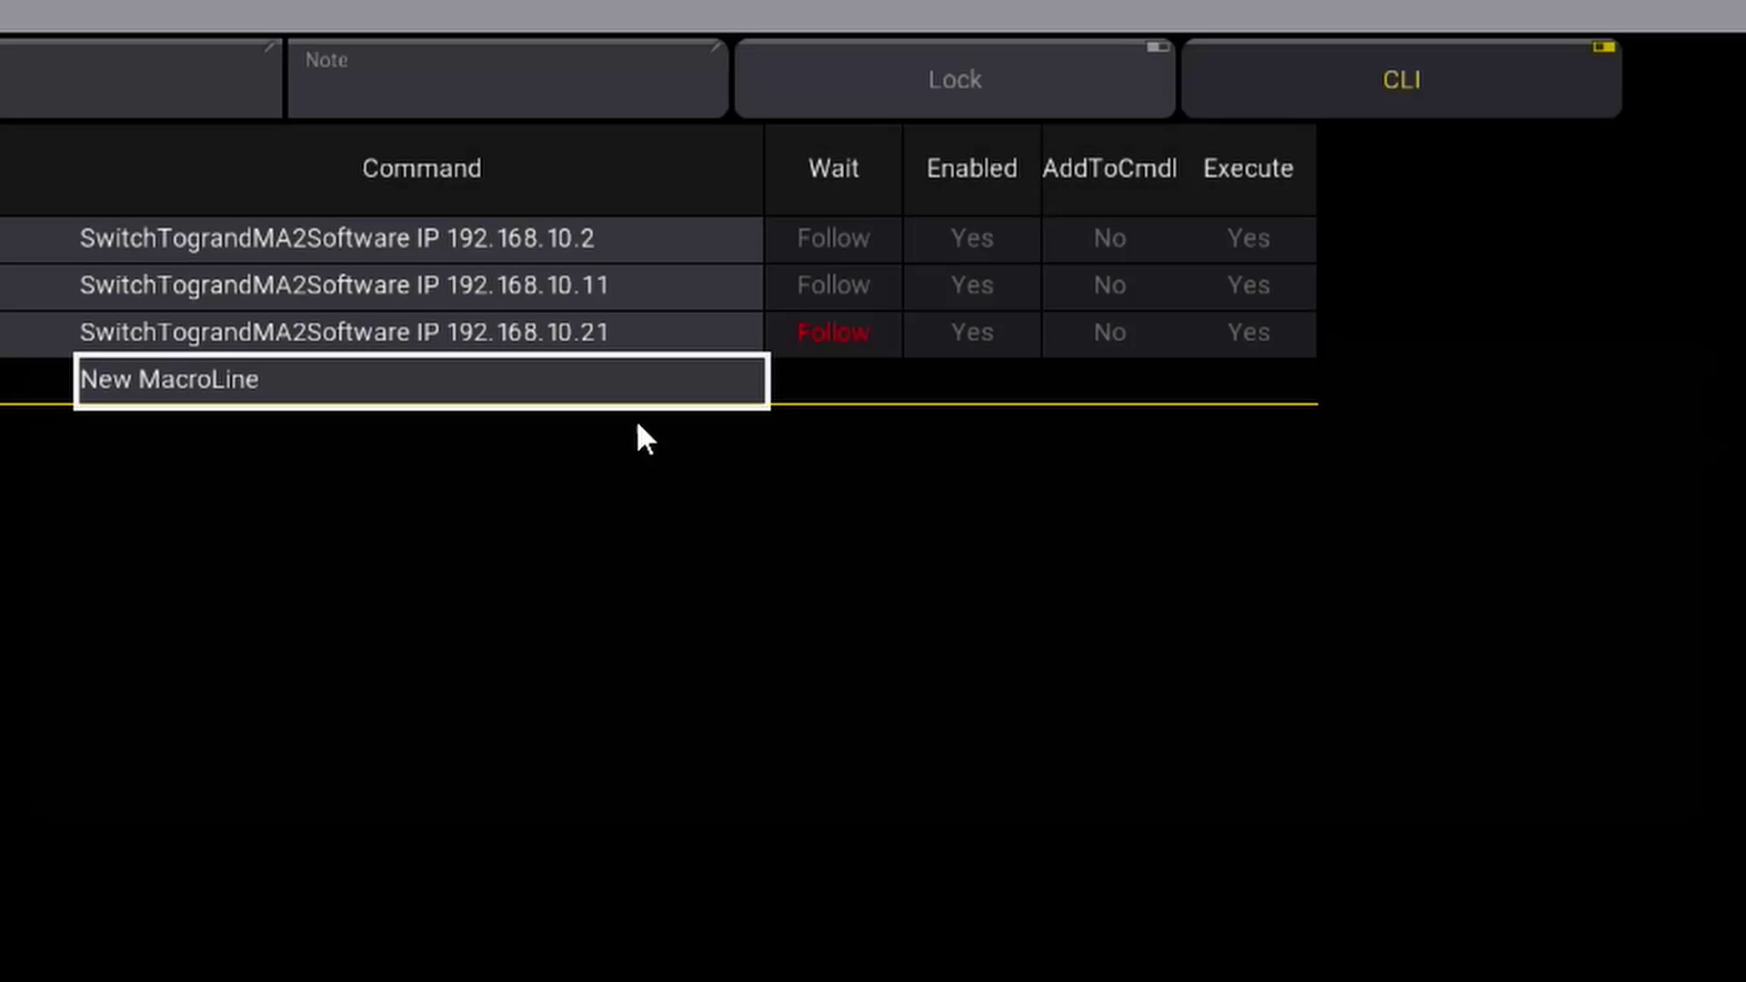
# - Set the wait time of all three macro lines to 1 second
pyautogui.click(829, 329)
pyautogui.click(829, 328)
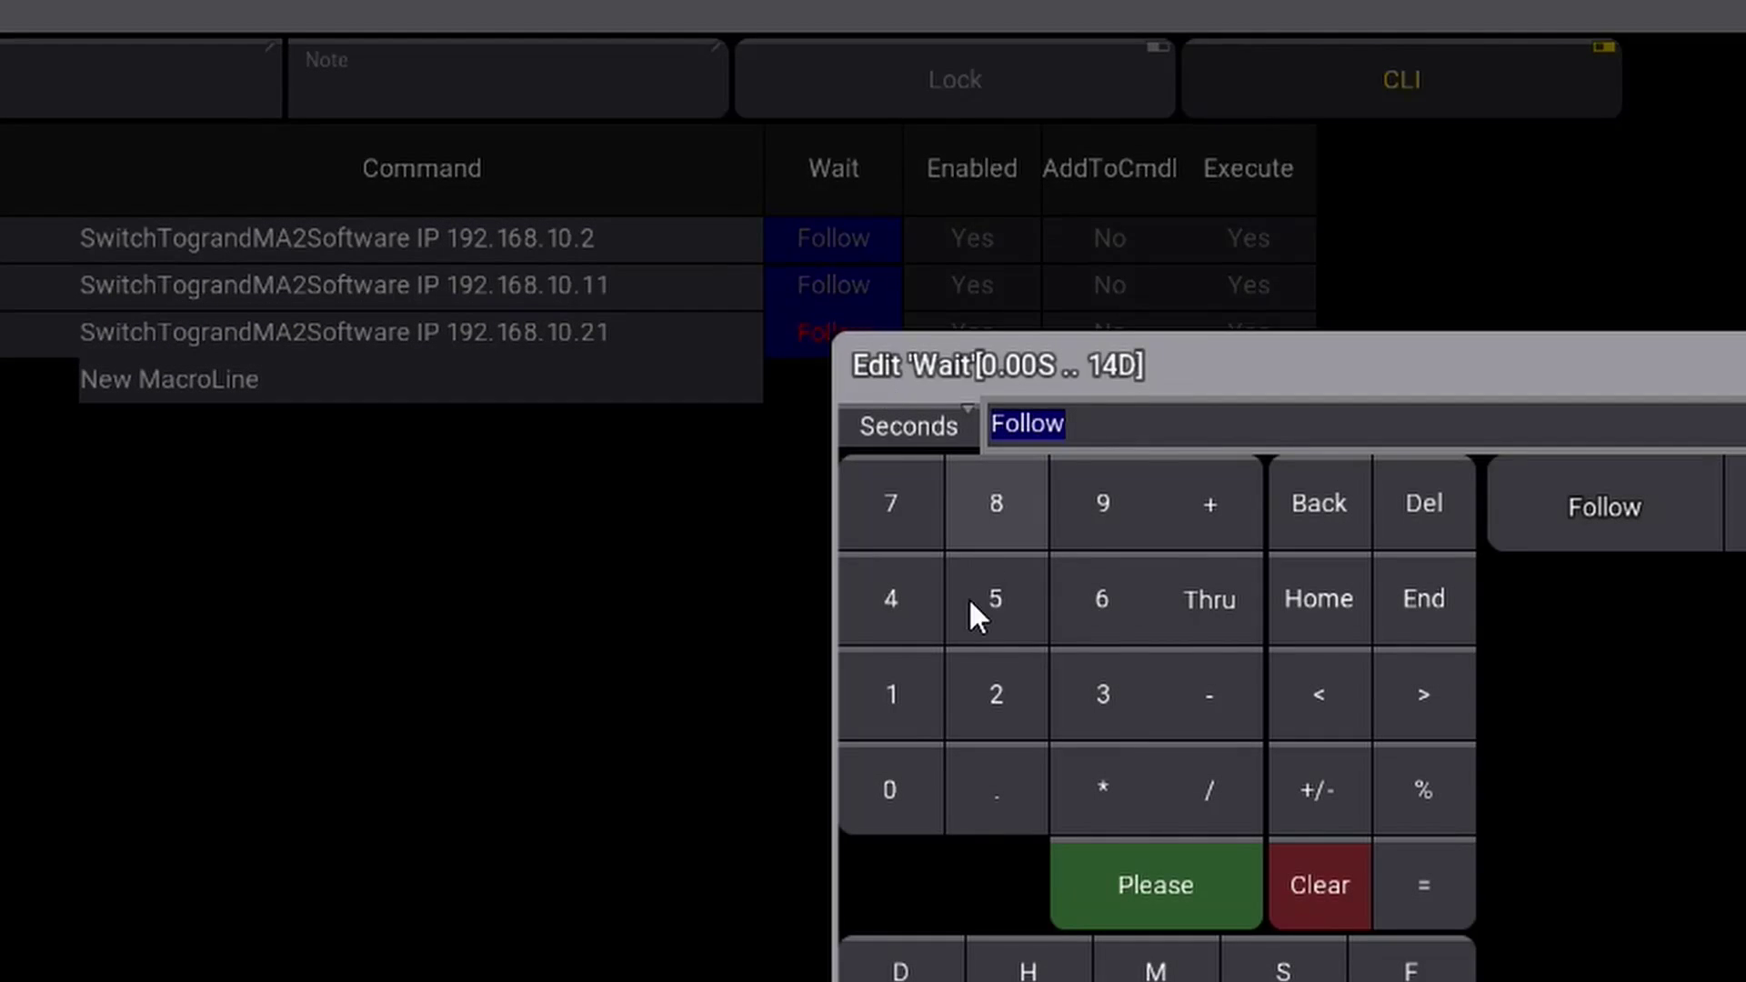
pyautogui.click(893, 695)
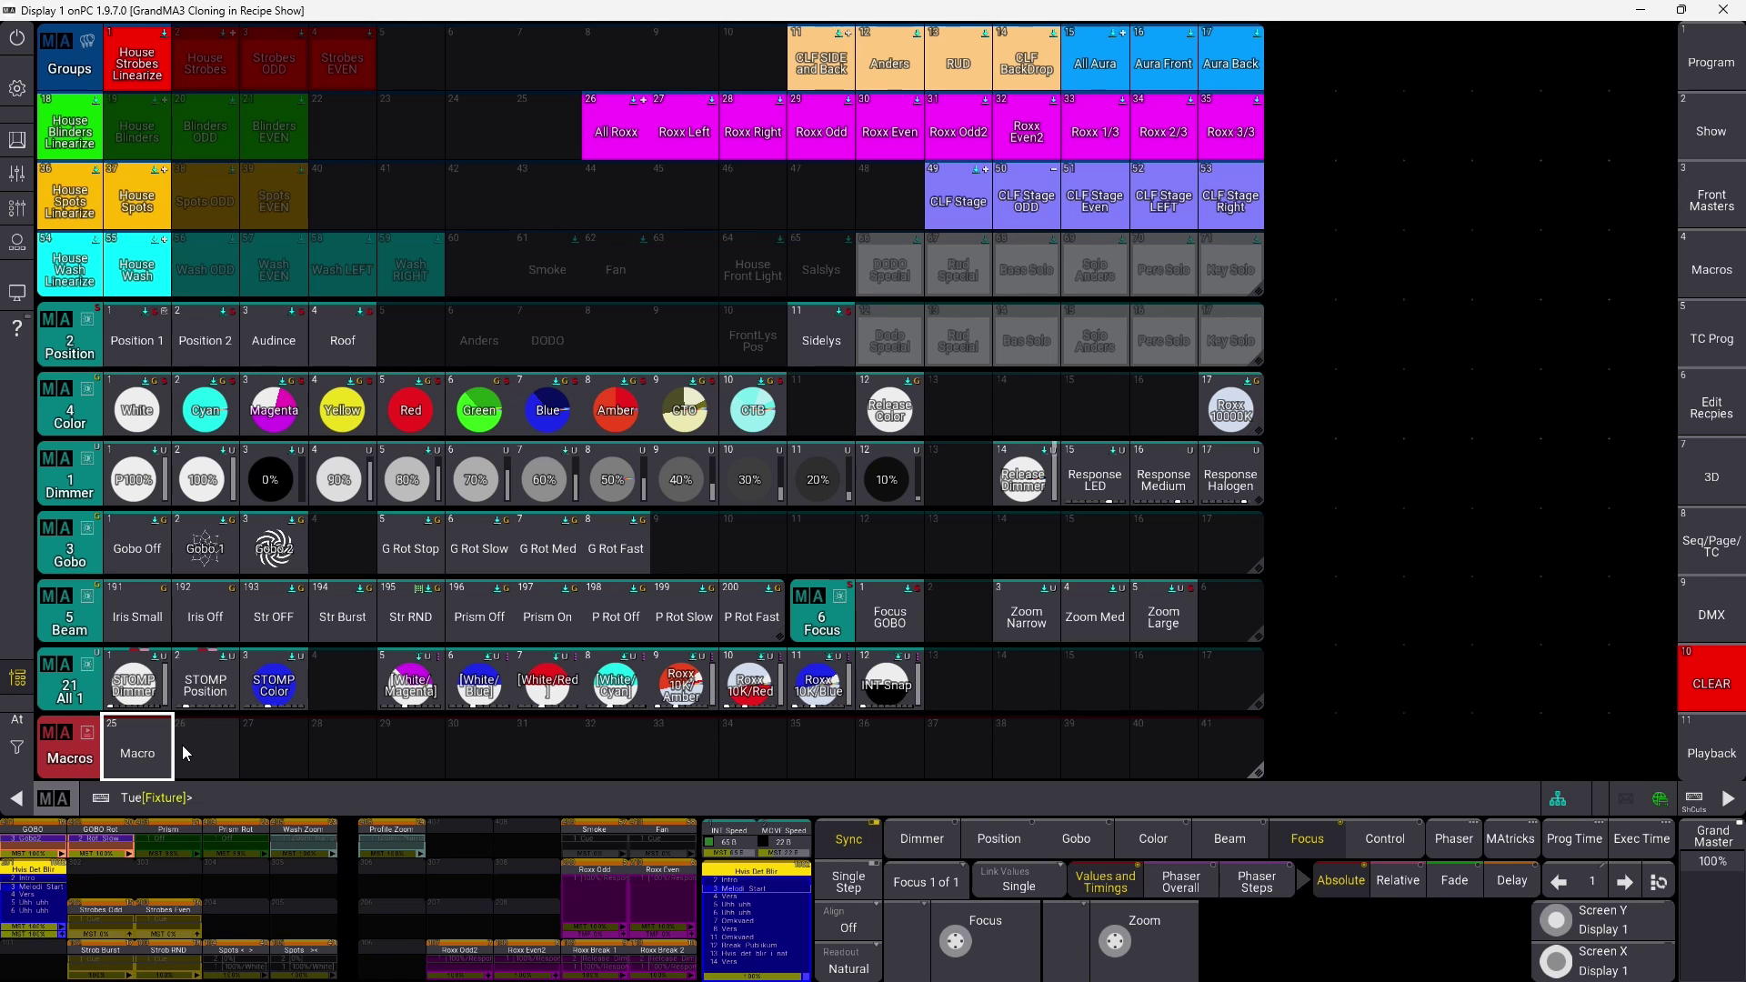
# - Label macro 25 as SwitcToMA2
pyautogui.rightClick(137, 751)
pyautogui.click(152, 694)
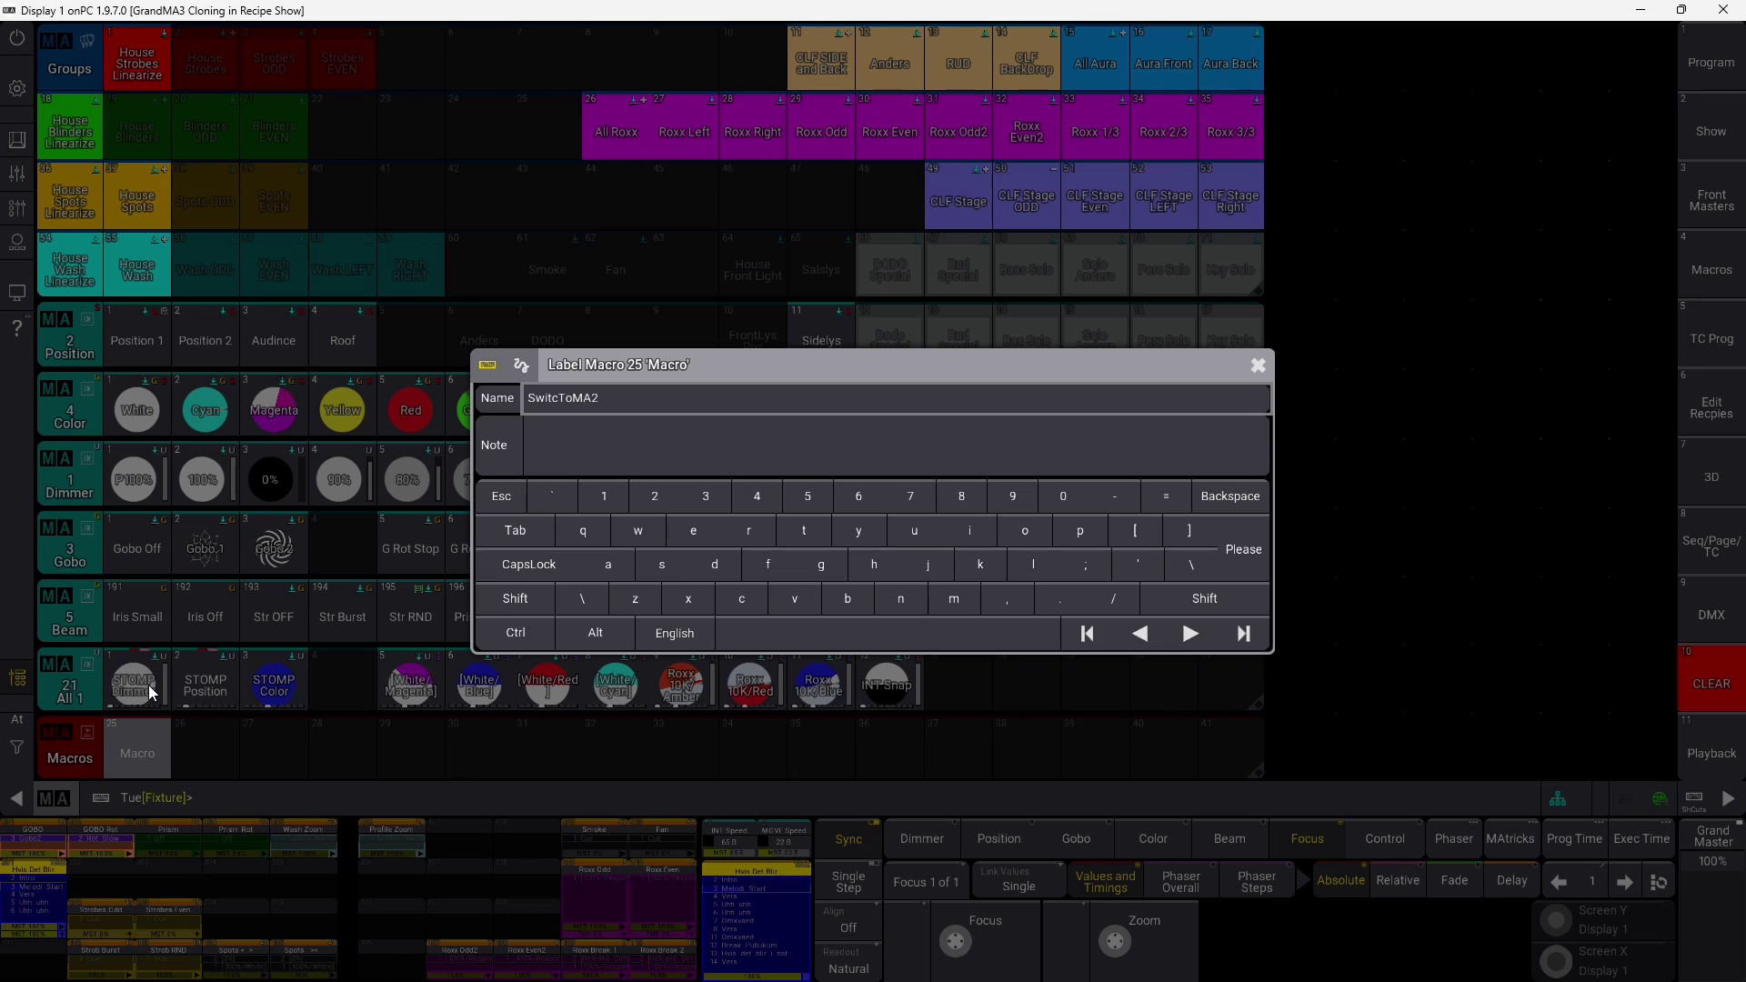
pyautogui.press('Return')
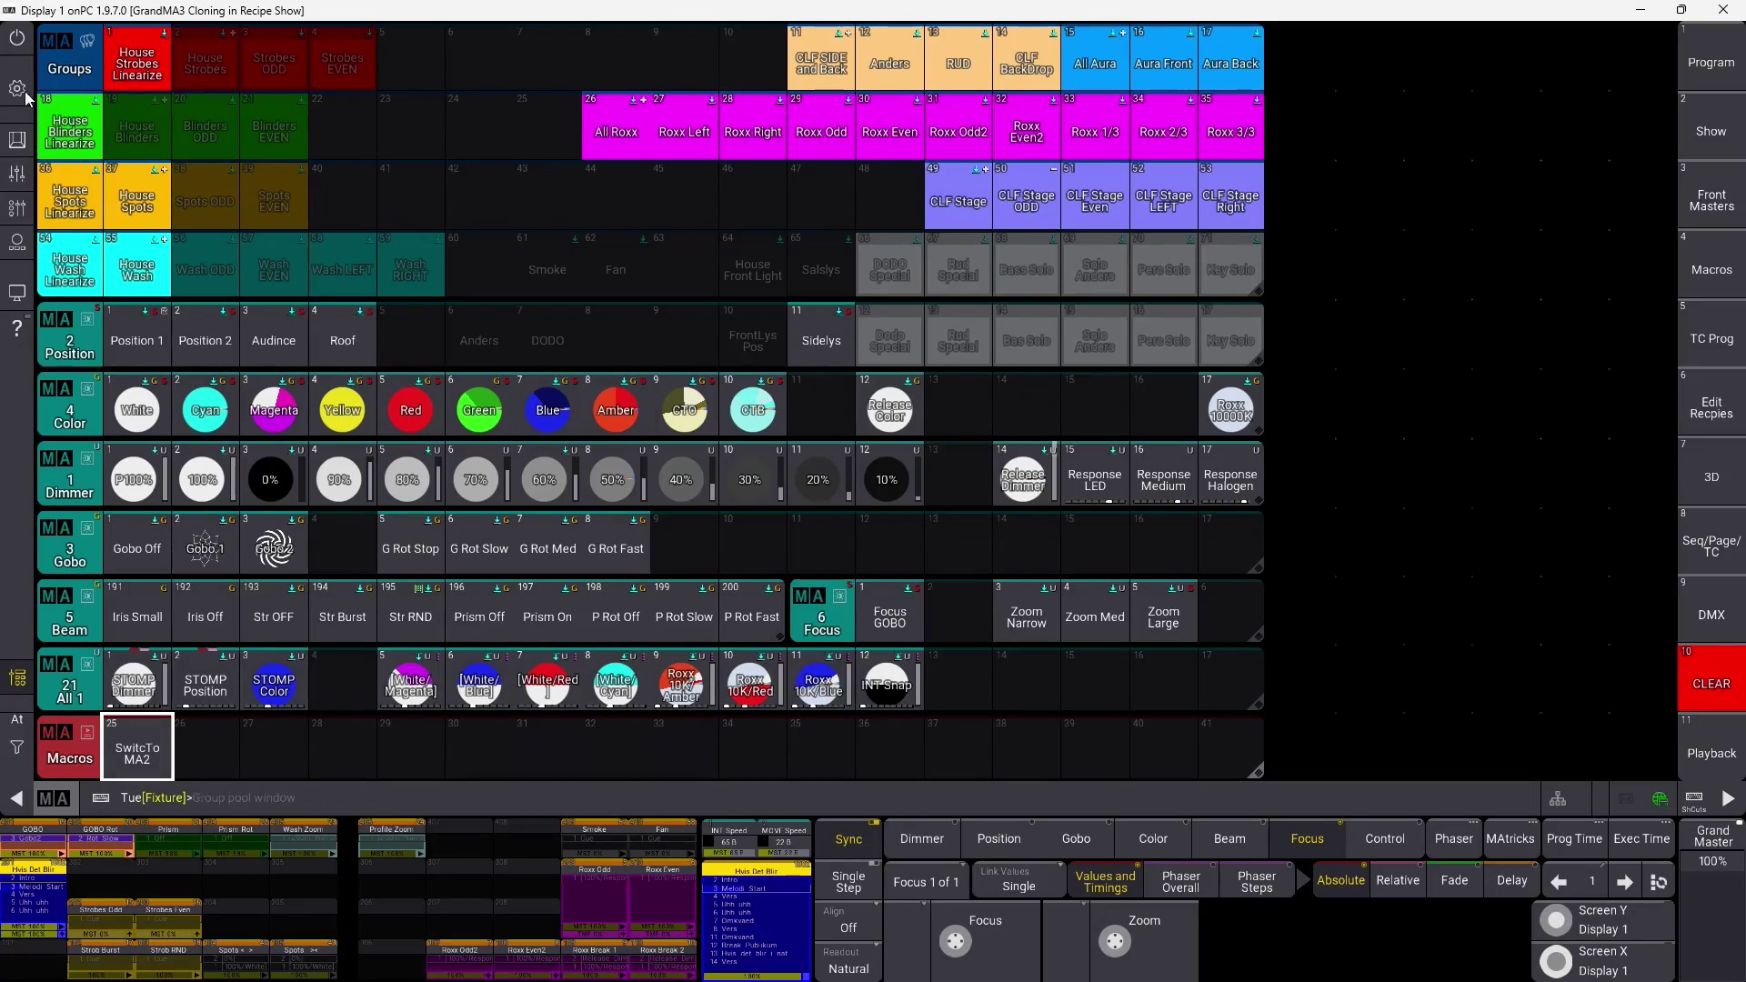
# - Examine the network stations' types and IP addresses under onPC and PluginSmall, and close the network overview
pyautogui.click(26, 94)
pyautogui.click(681, 535)
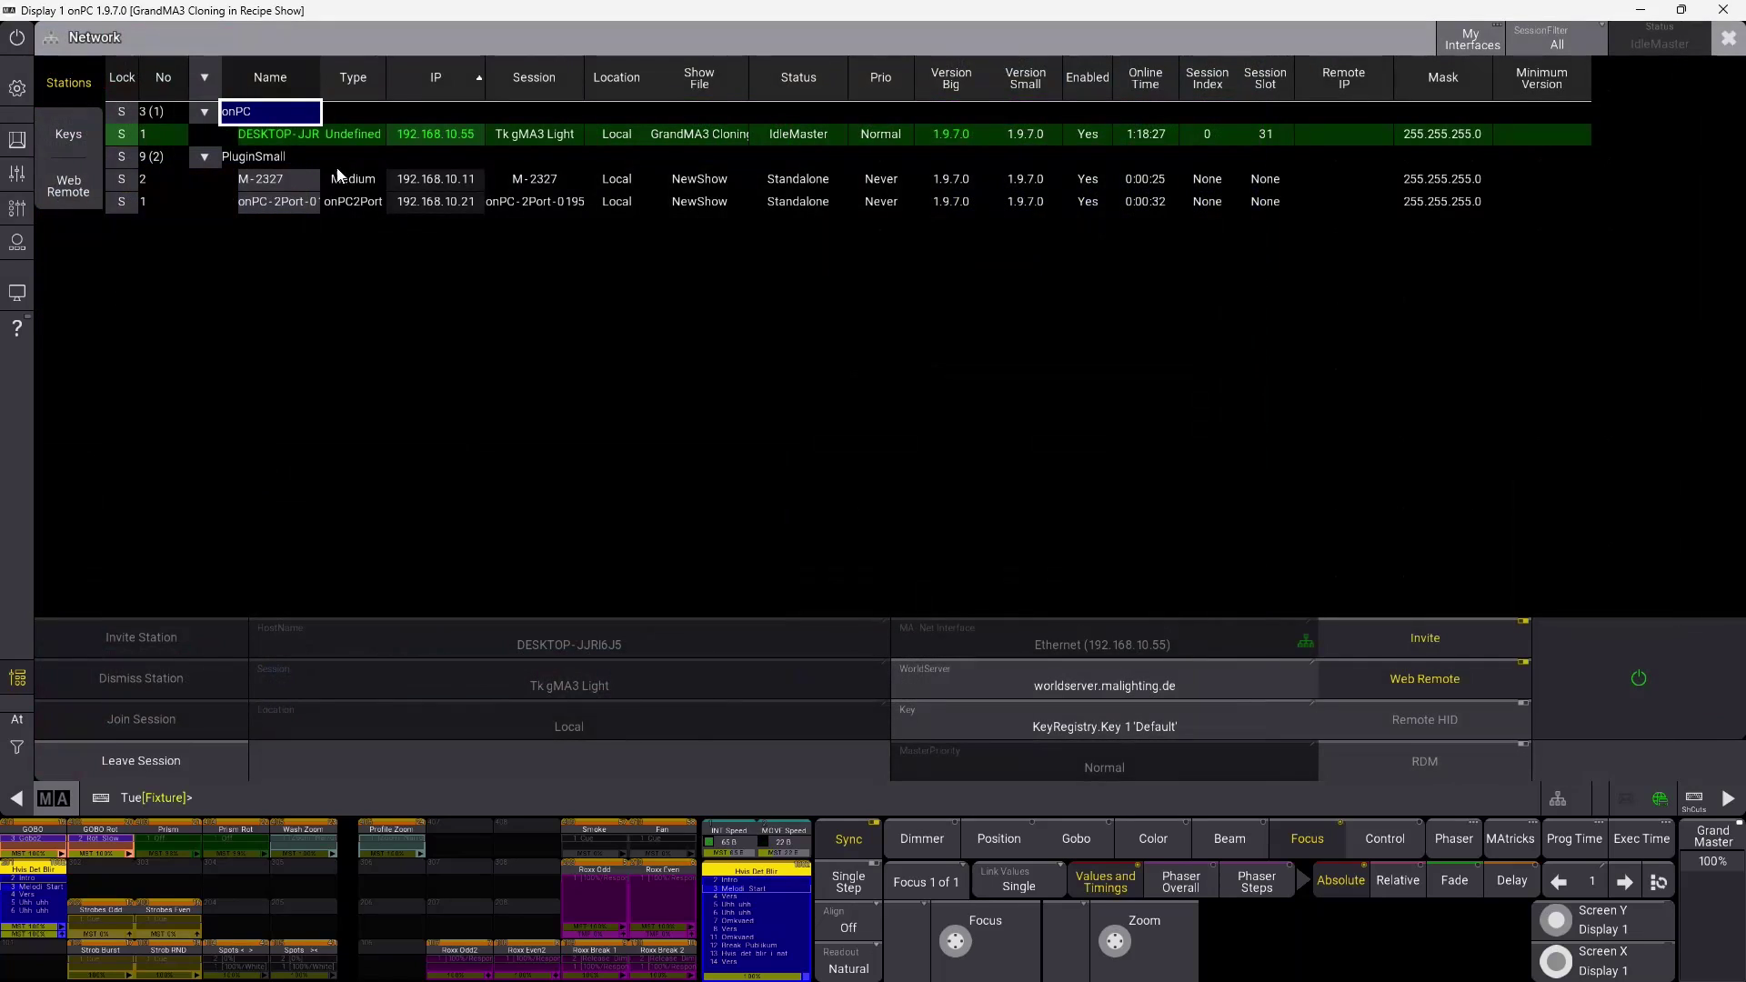
pyautogui.click(271, 157)
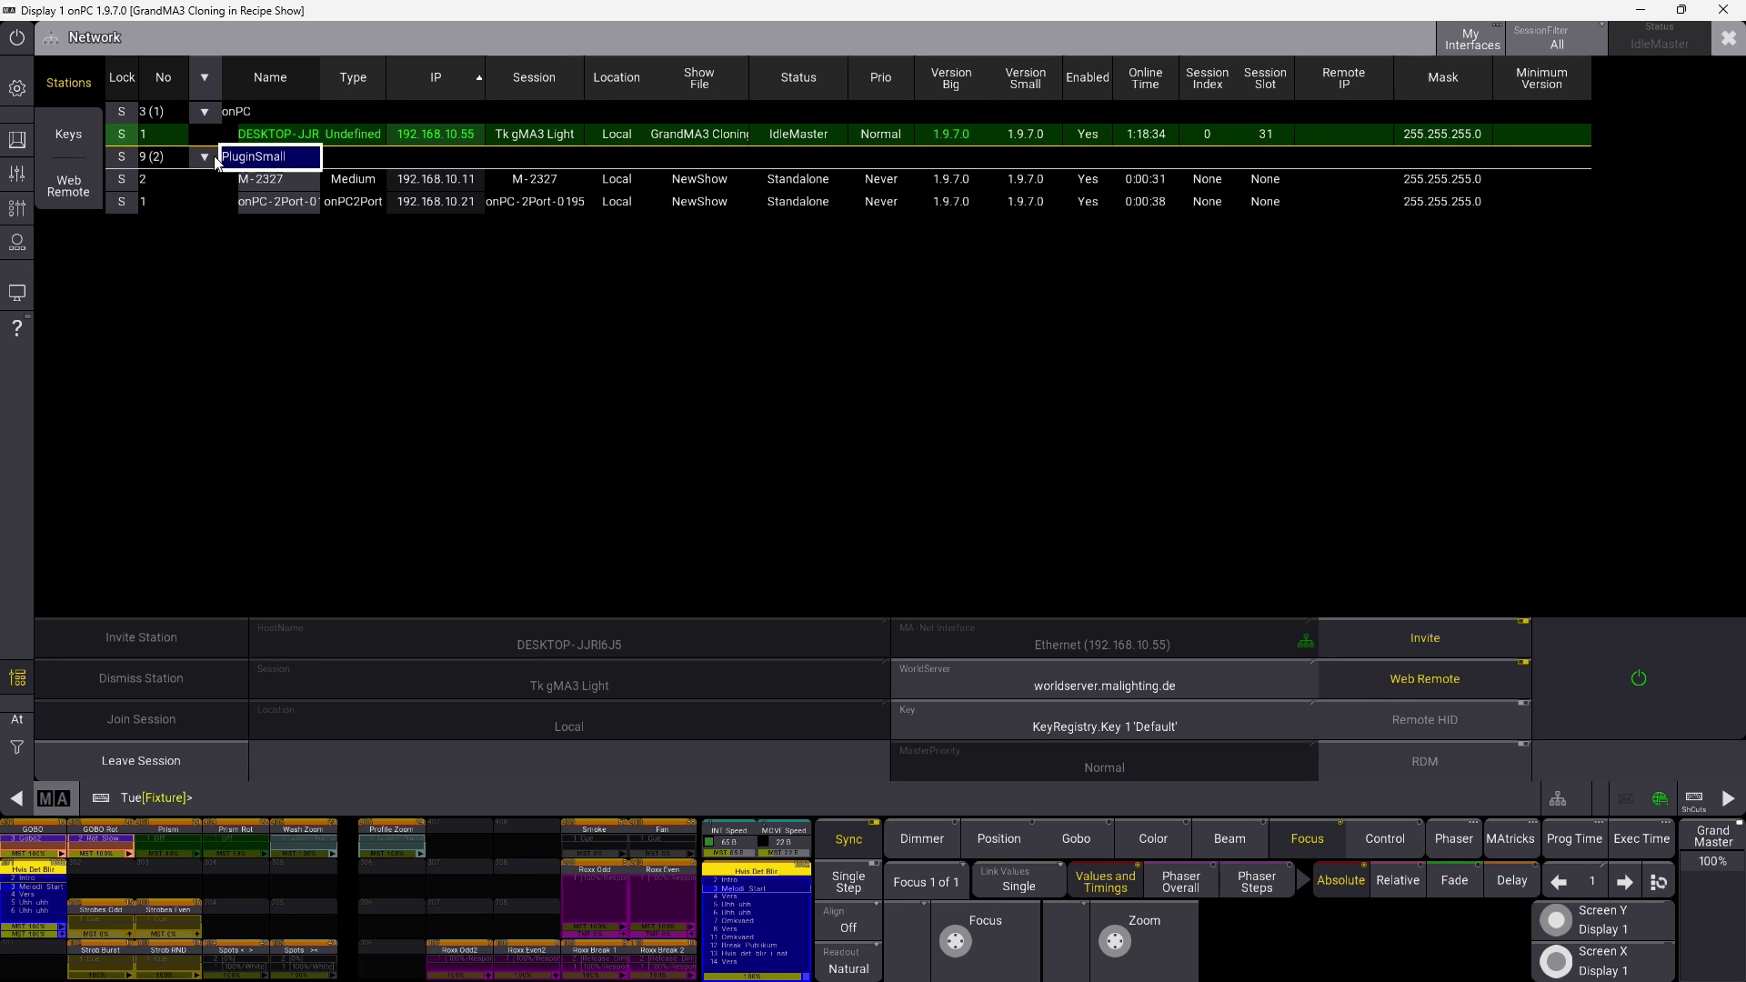
pyautogui.click(278, 180)
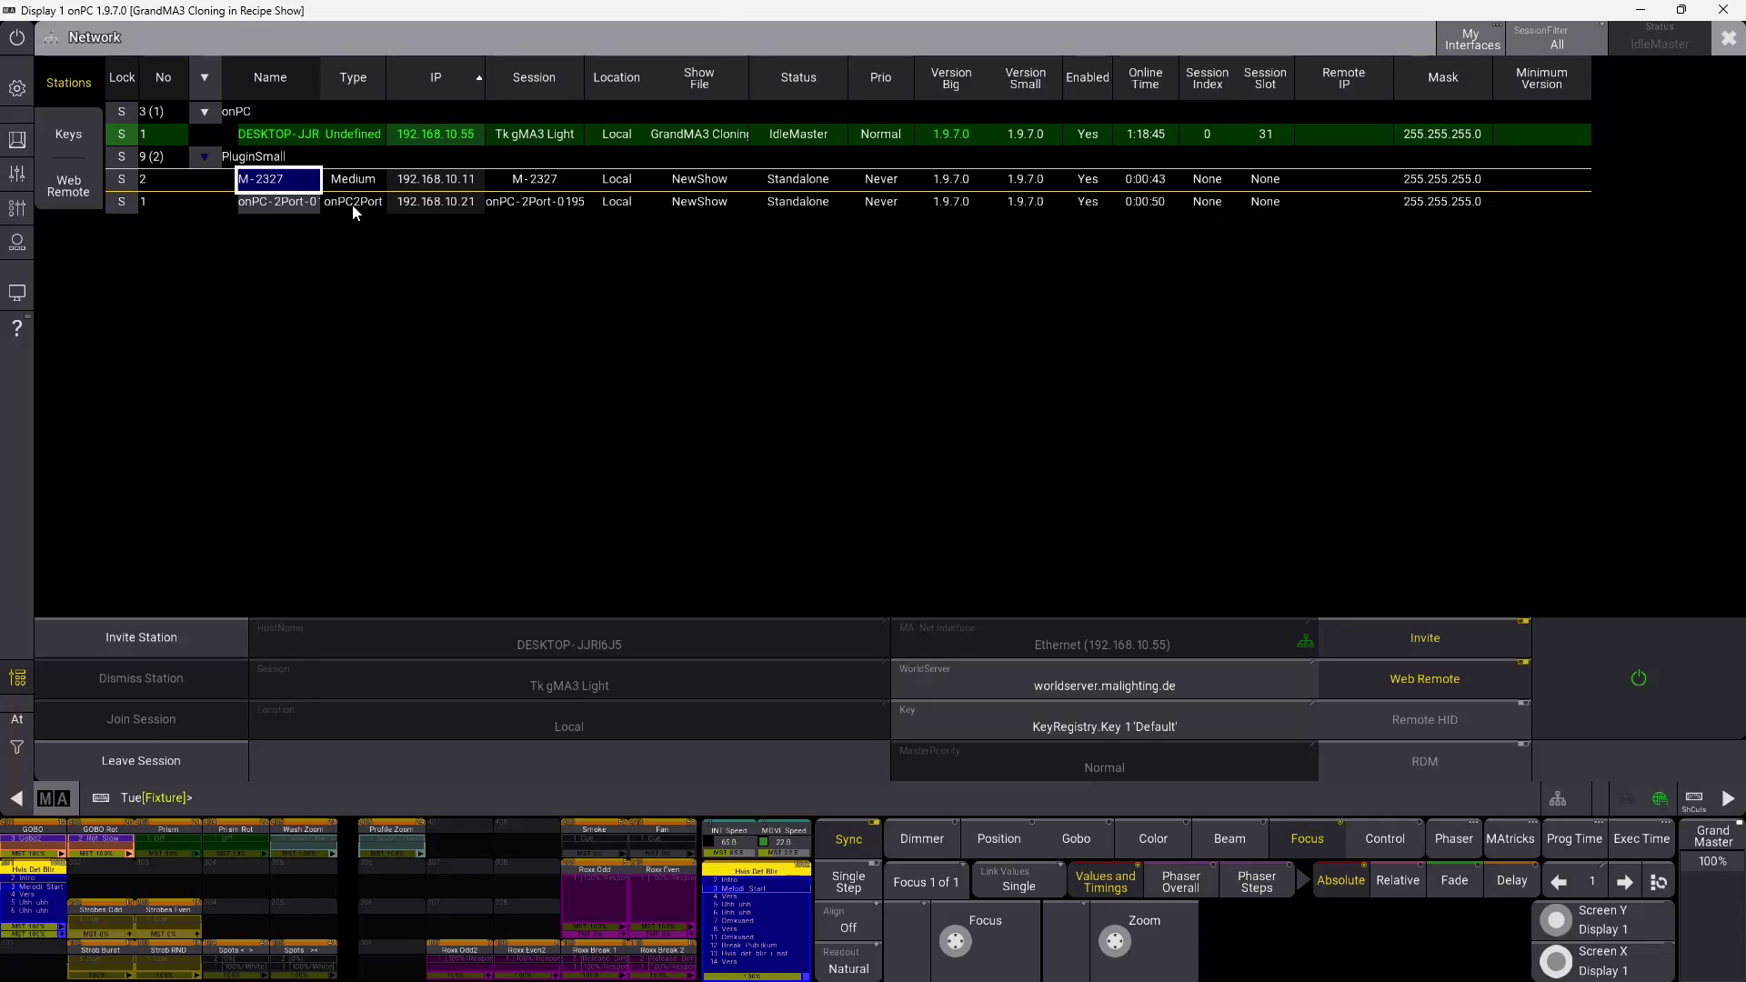
pyautogui.click(1728, 38)
pyautogui.click(312, 799)
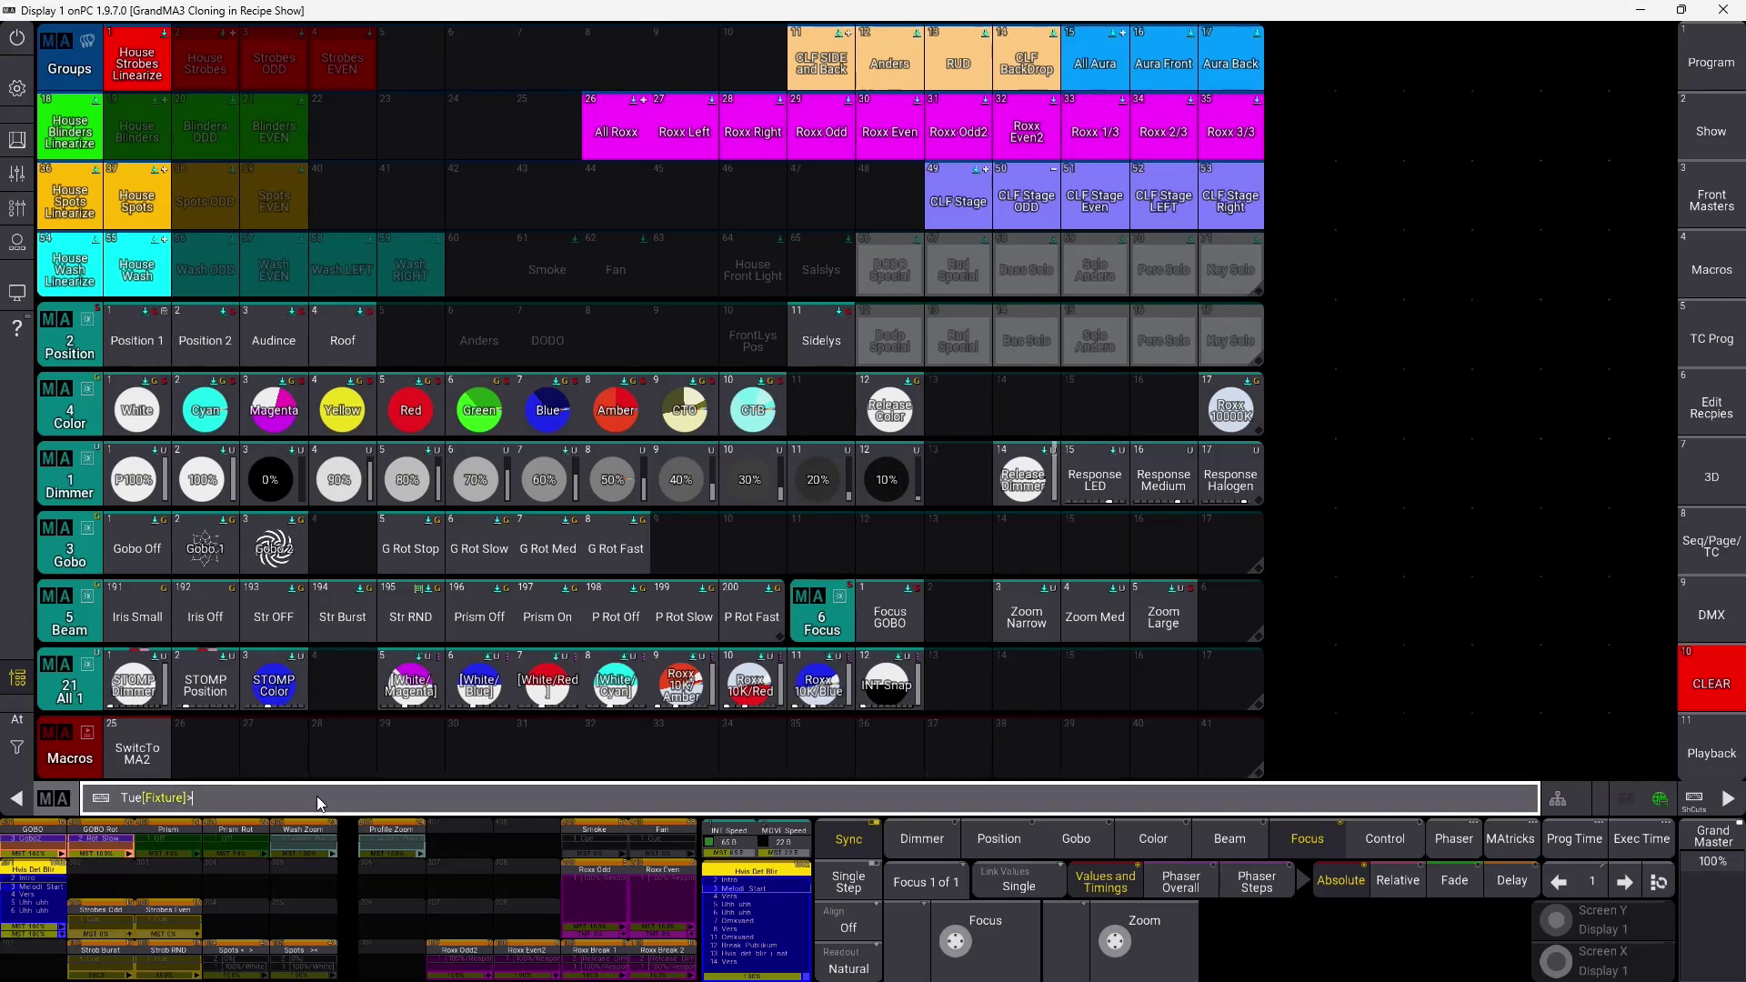
# - Copy the SwitcToMA2 macro to macro slot 26
pyautogui.click(136, 748)
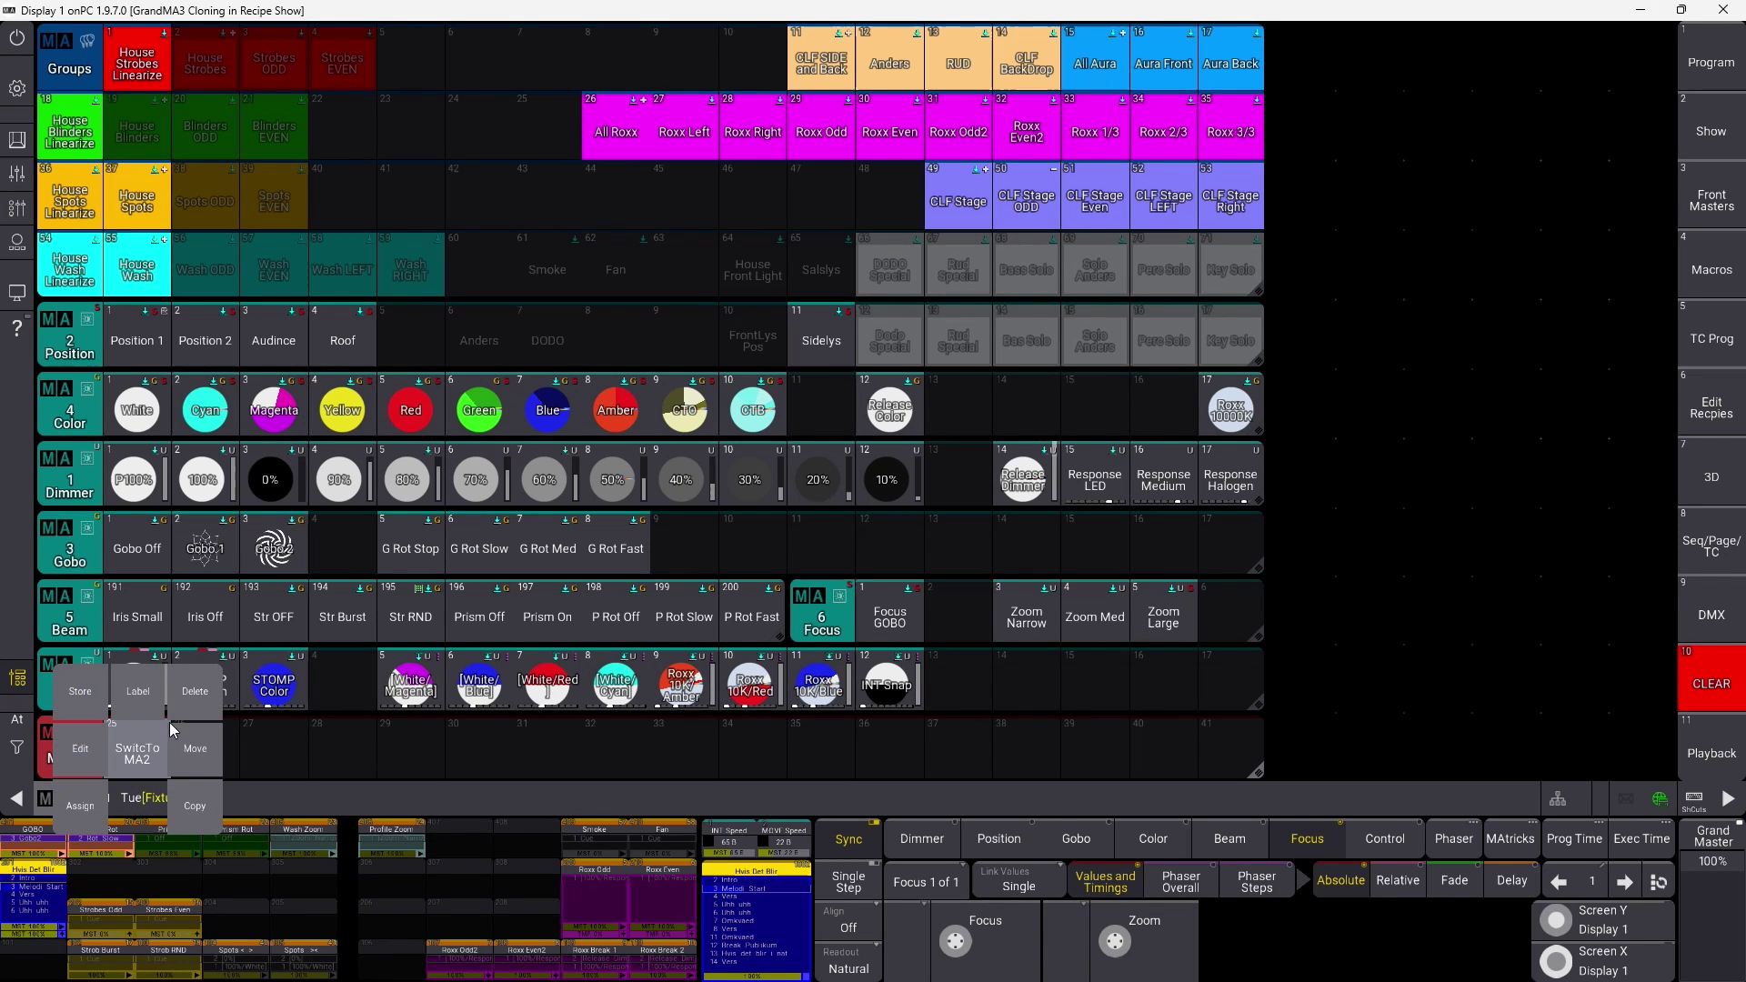
pyautogui.click(195, 806)
pyautogui.click(207, 757)
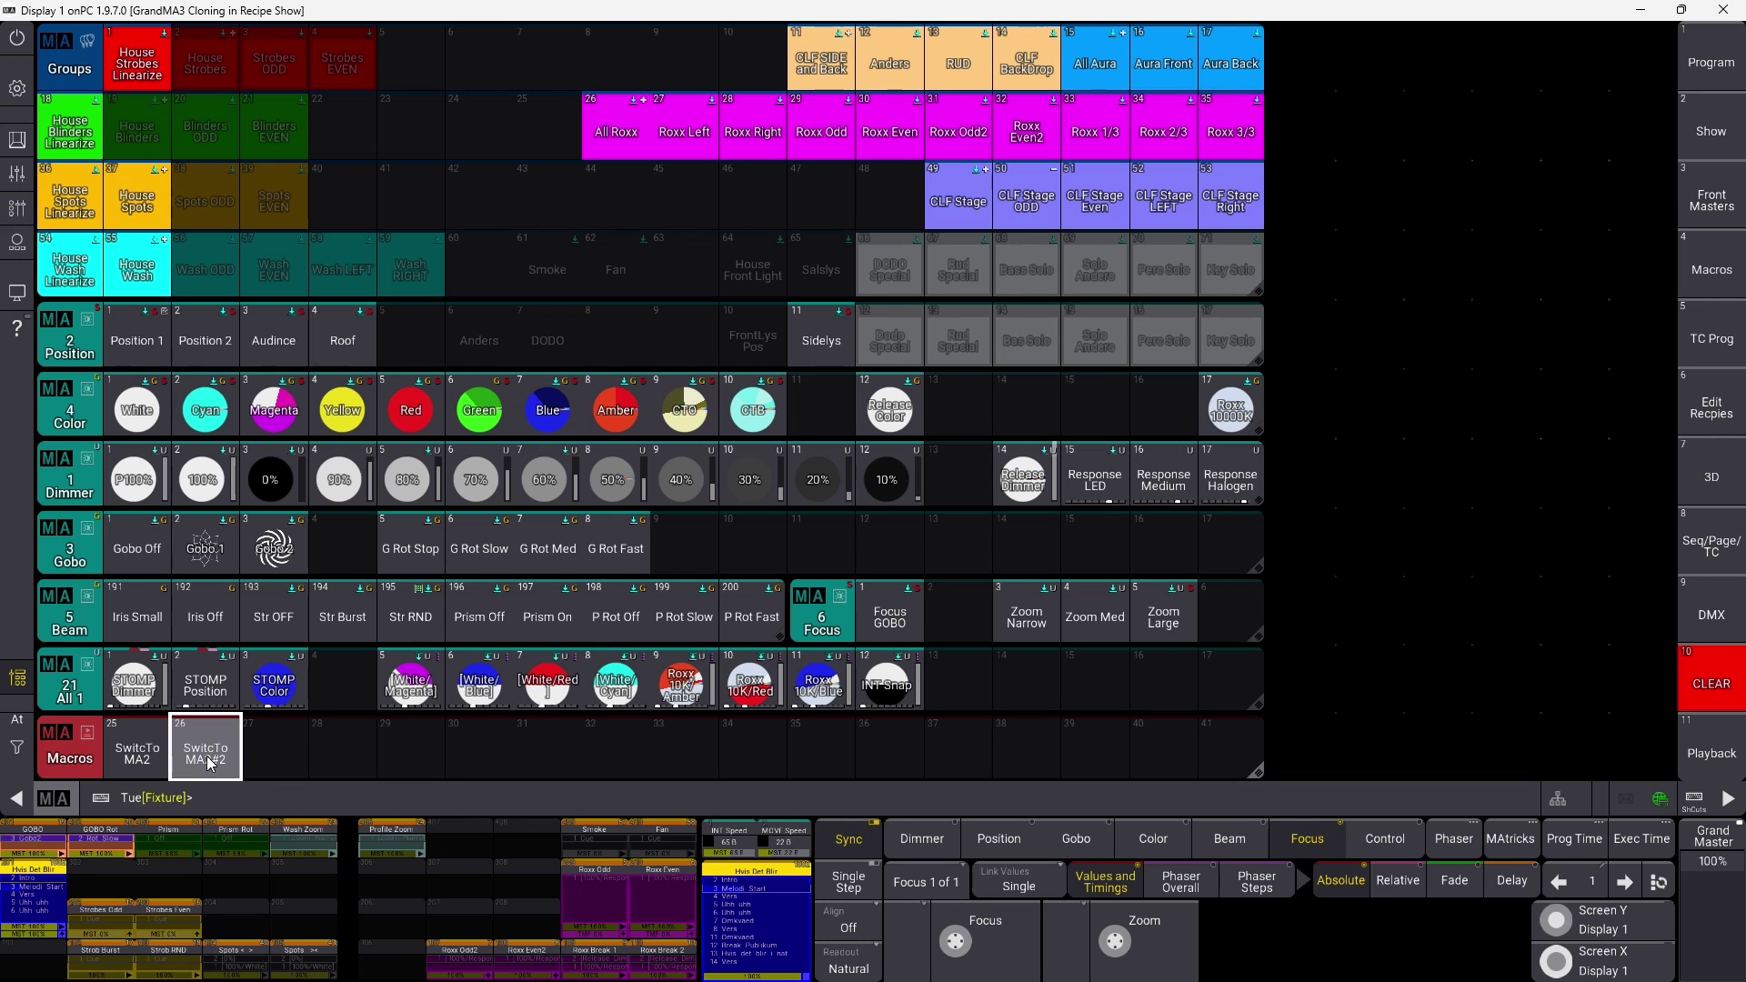
# - Label macro 26 as SwitcToMA3
pyautogui.click(211, 756)
pyautogui.click(205, 694)
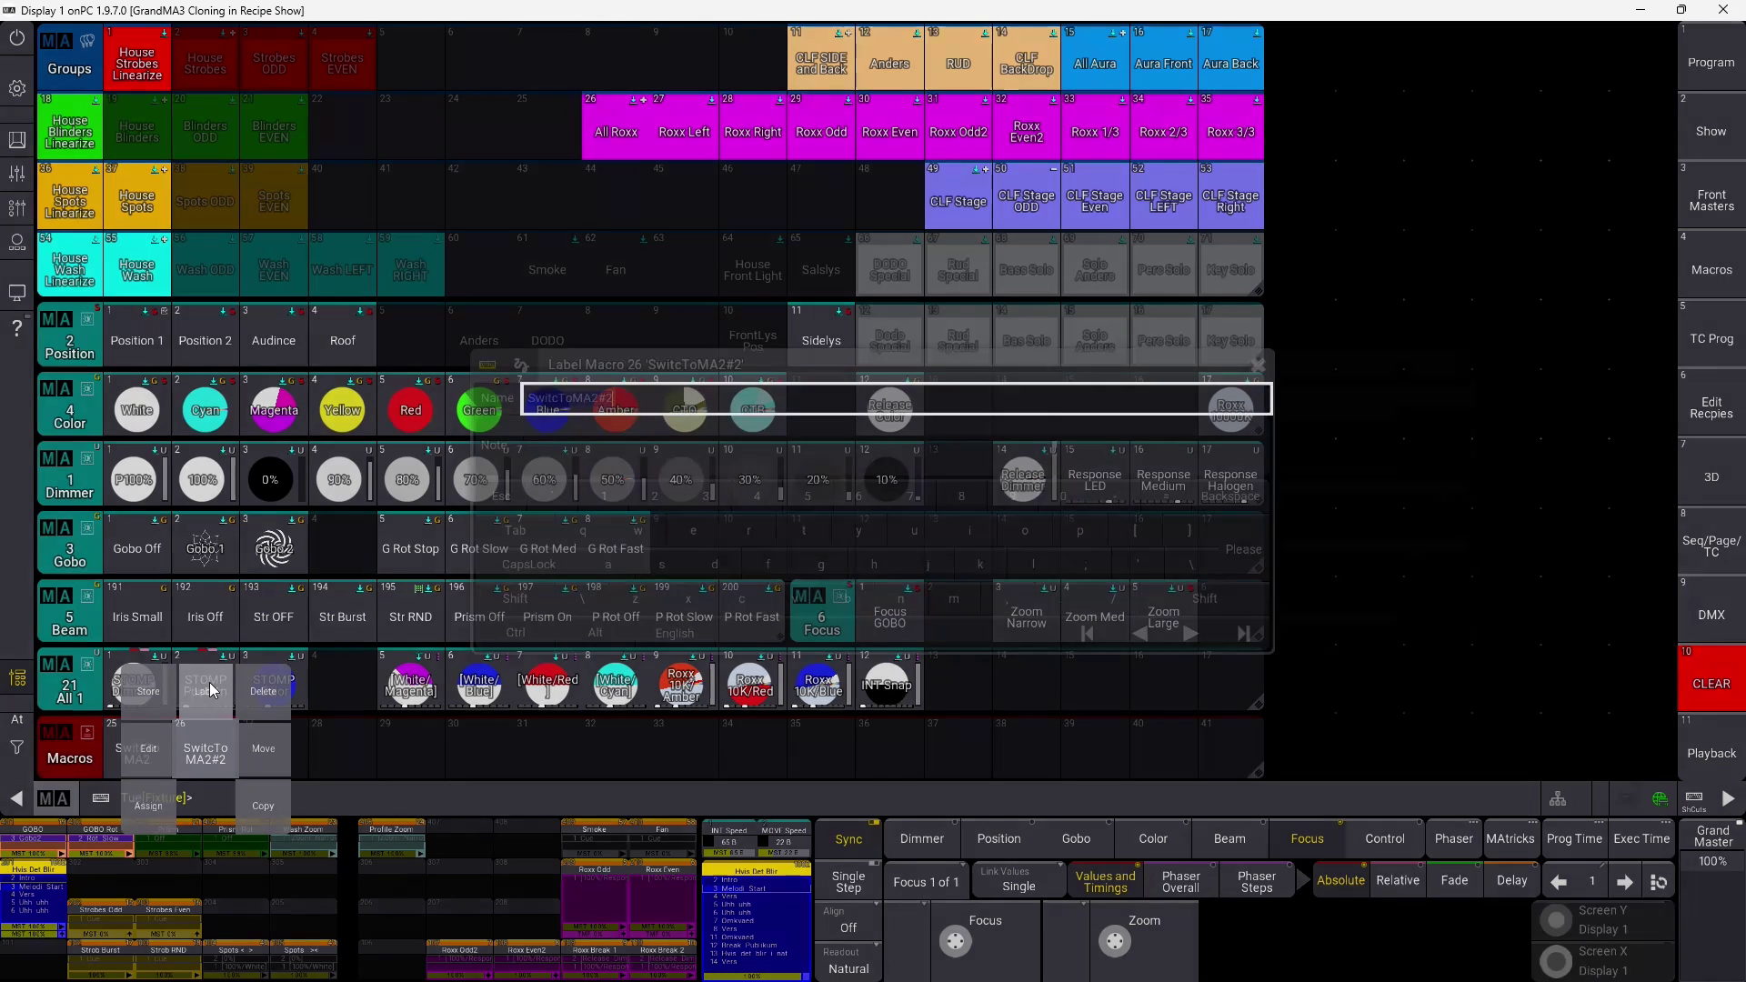
pyautogui.click(649, 391)
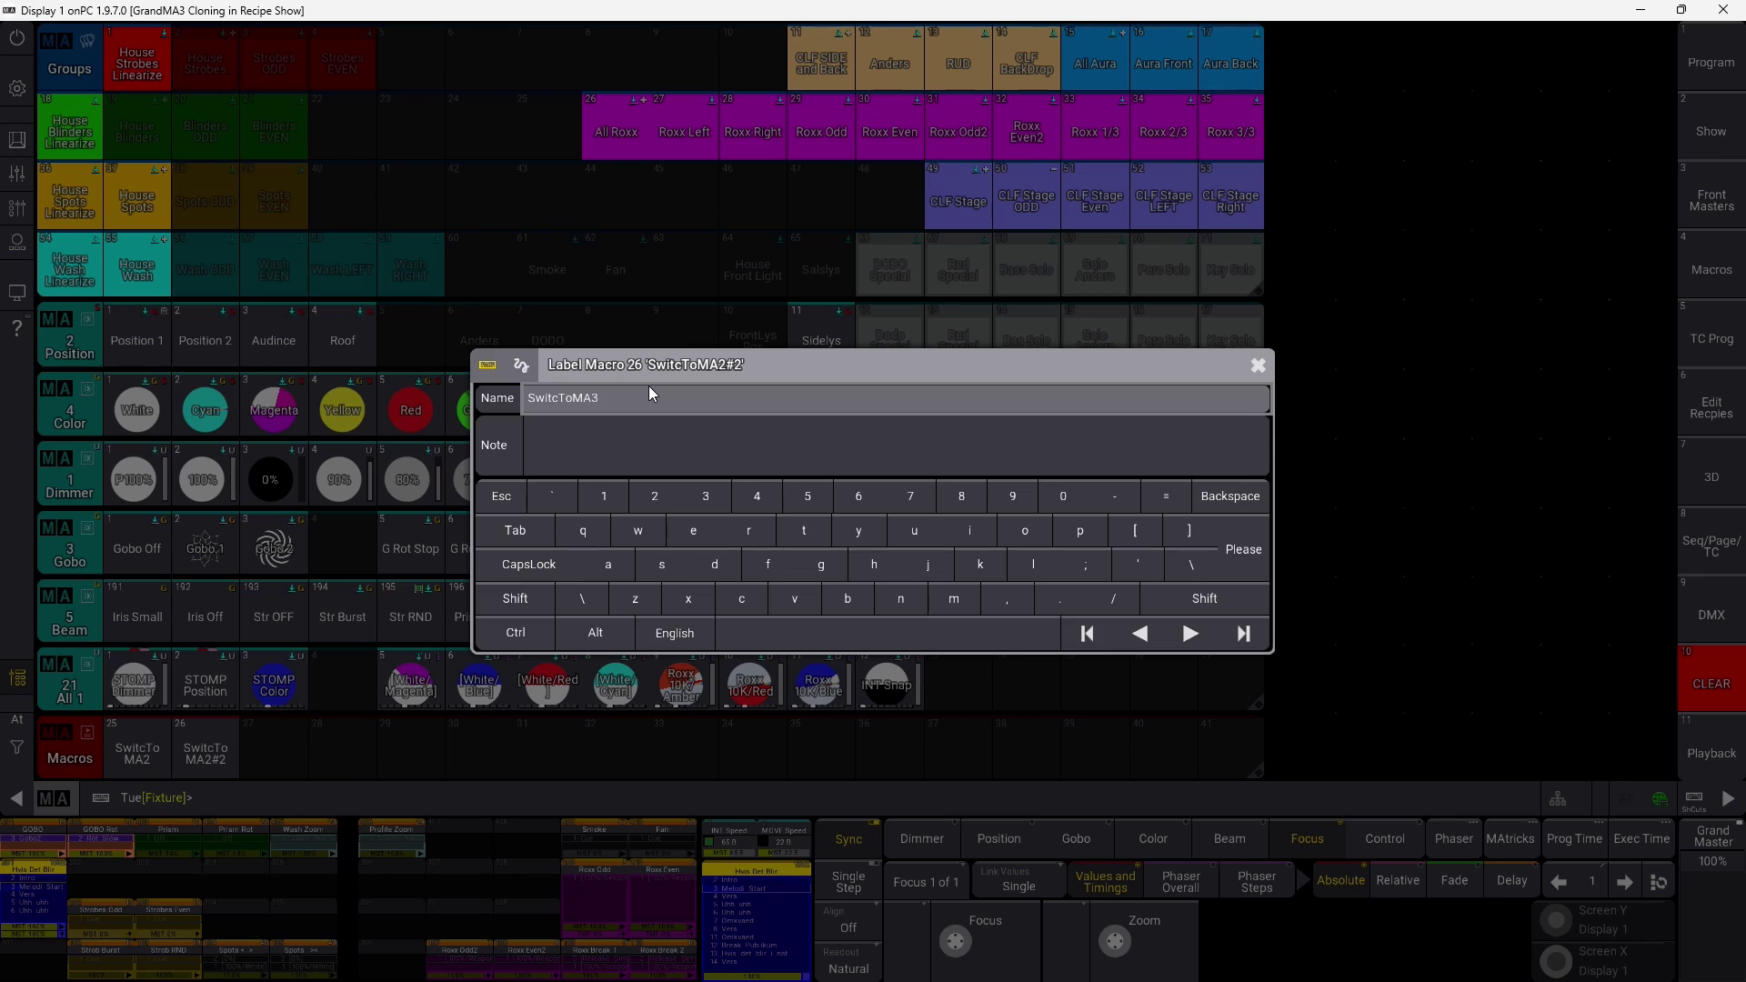
pyautogui.write('3')
pyautogui.press('Return')
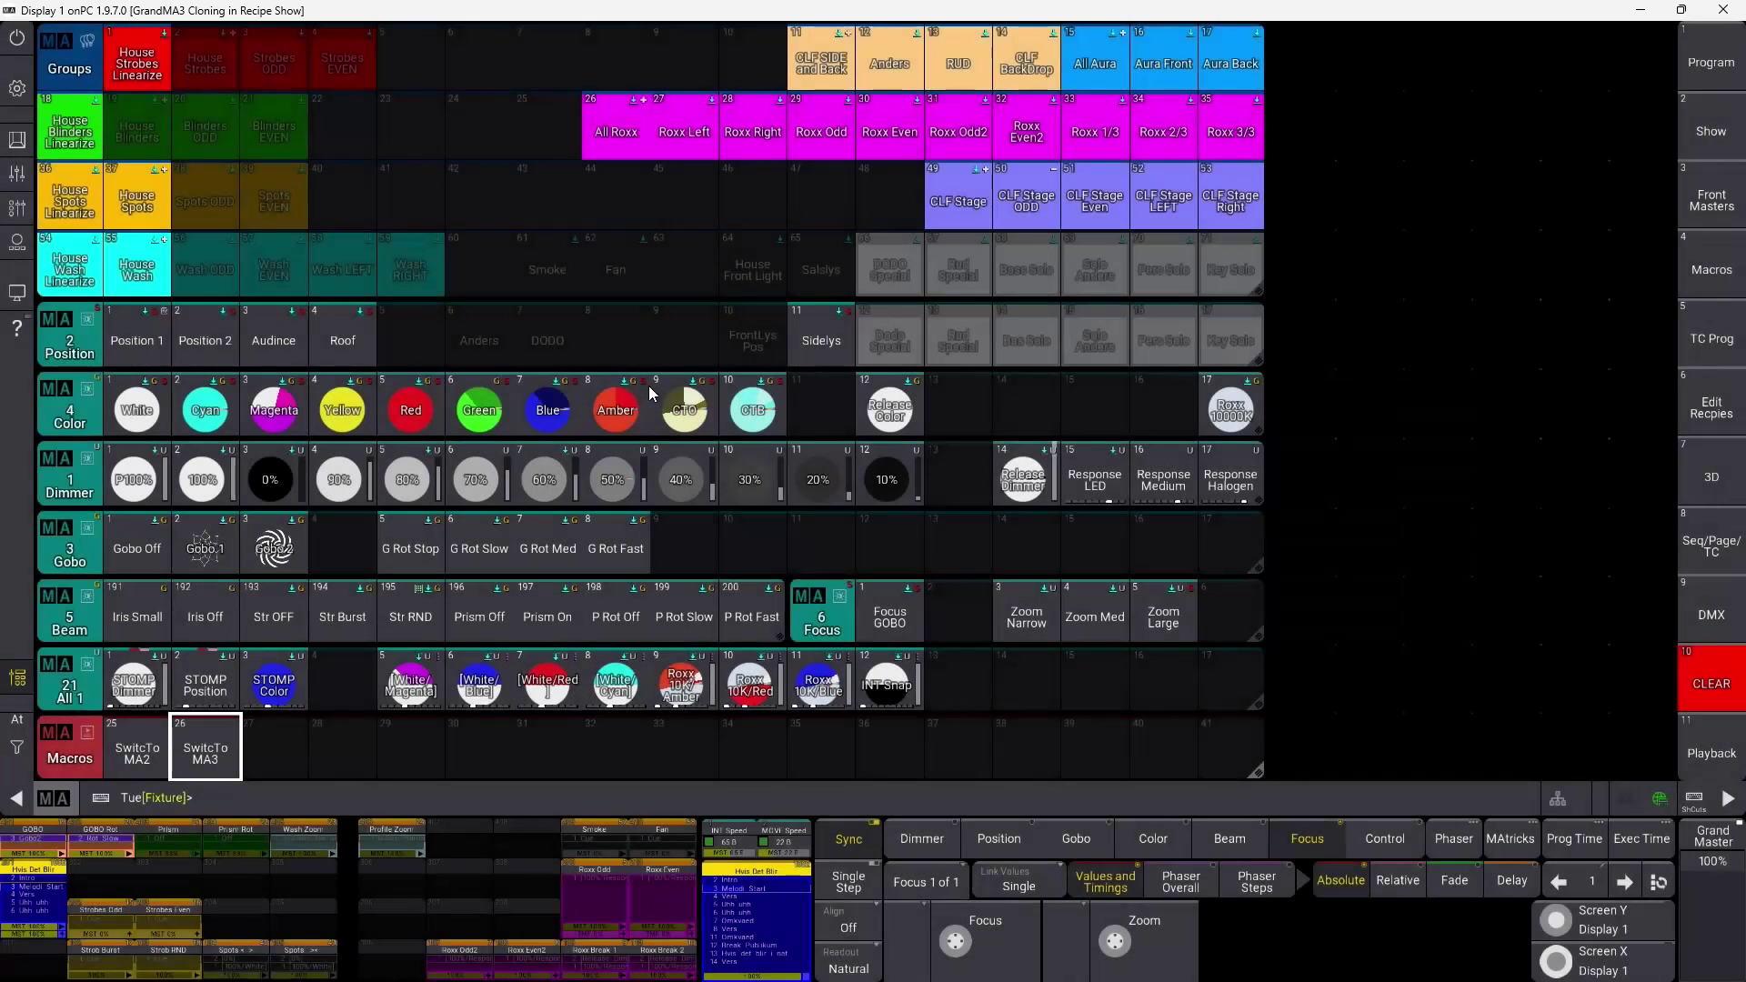
# - In macro 26, change the first line's command to SwitchTograndMA3Software IP 192.168.10.2
pyautogui.click(215, 764)
pyautogui.click(148, 753)
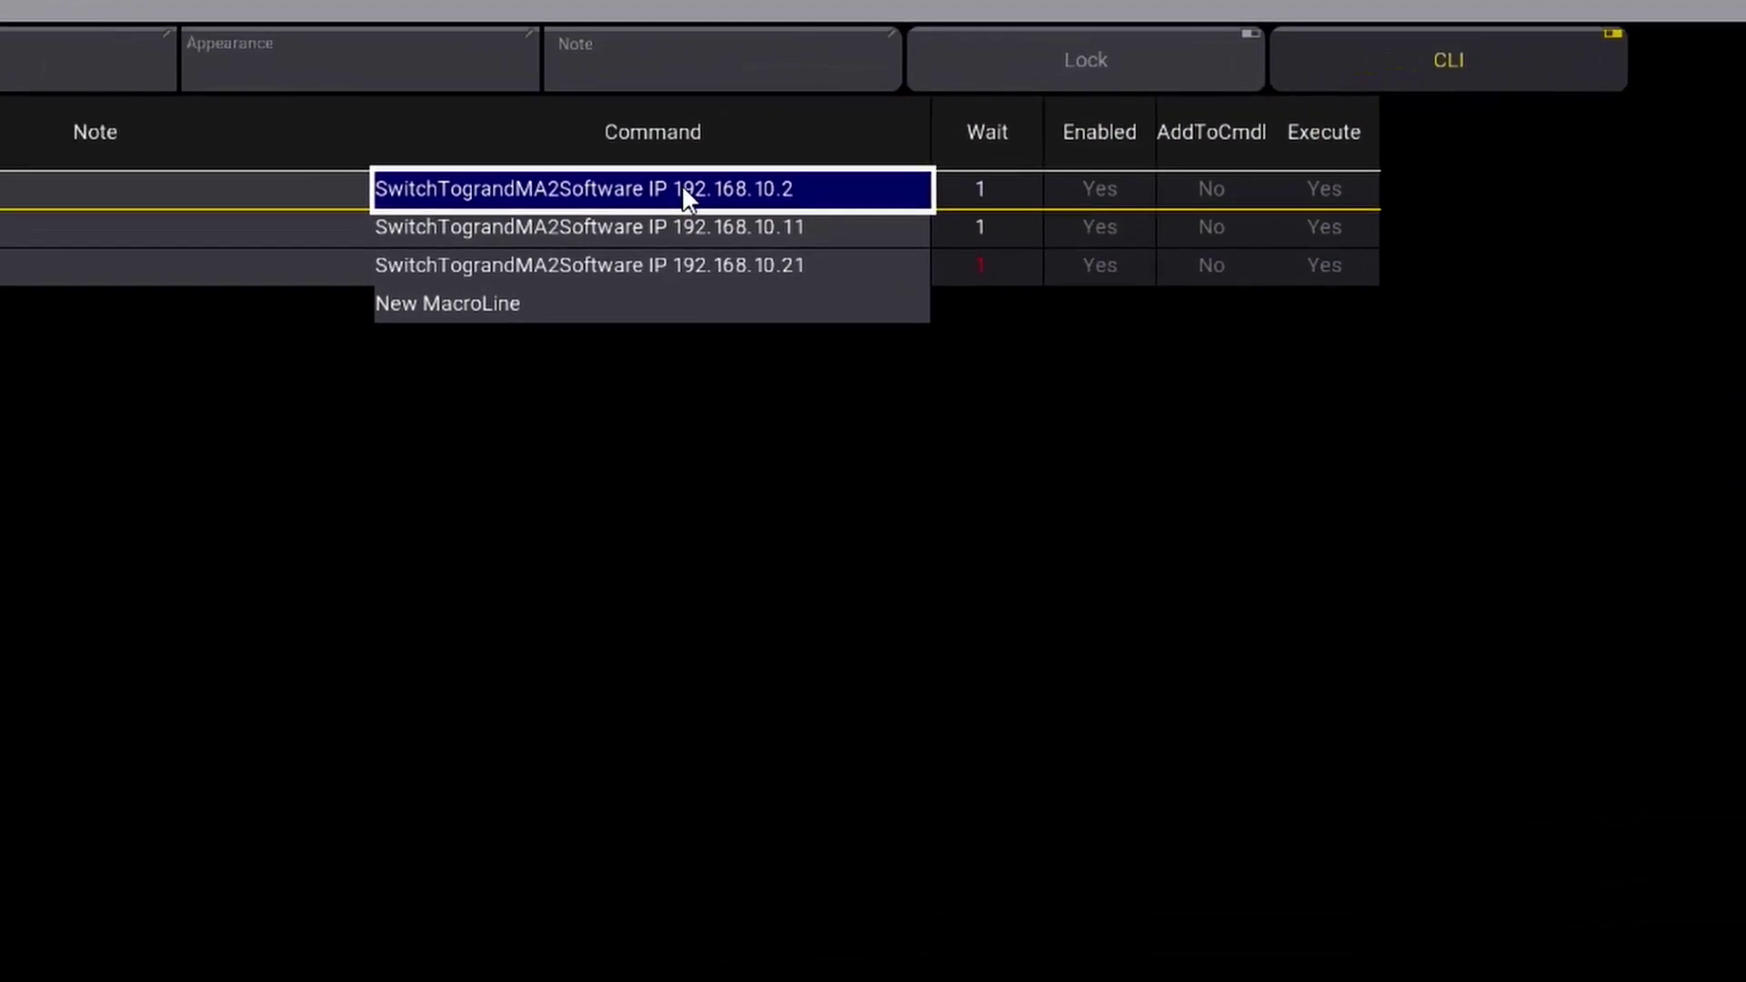
pyautogui.click(684, 193)
pyautogui.press('Left')
pyautogui.press('Left')
pyautogui.press('Left')
pyautogui.press('Left')
pyautogui.press('Left')
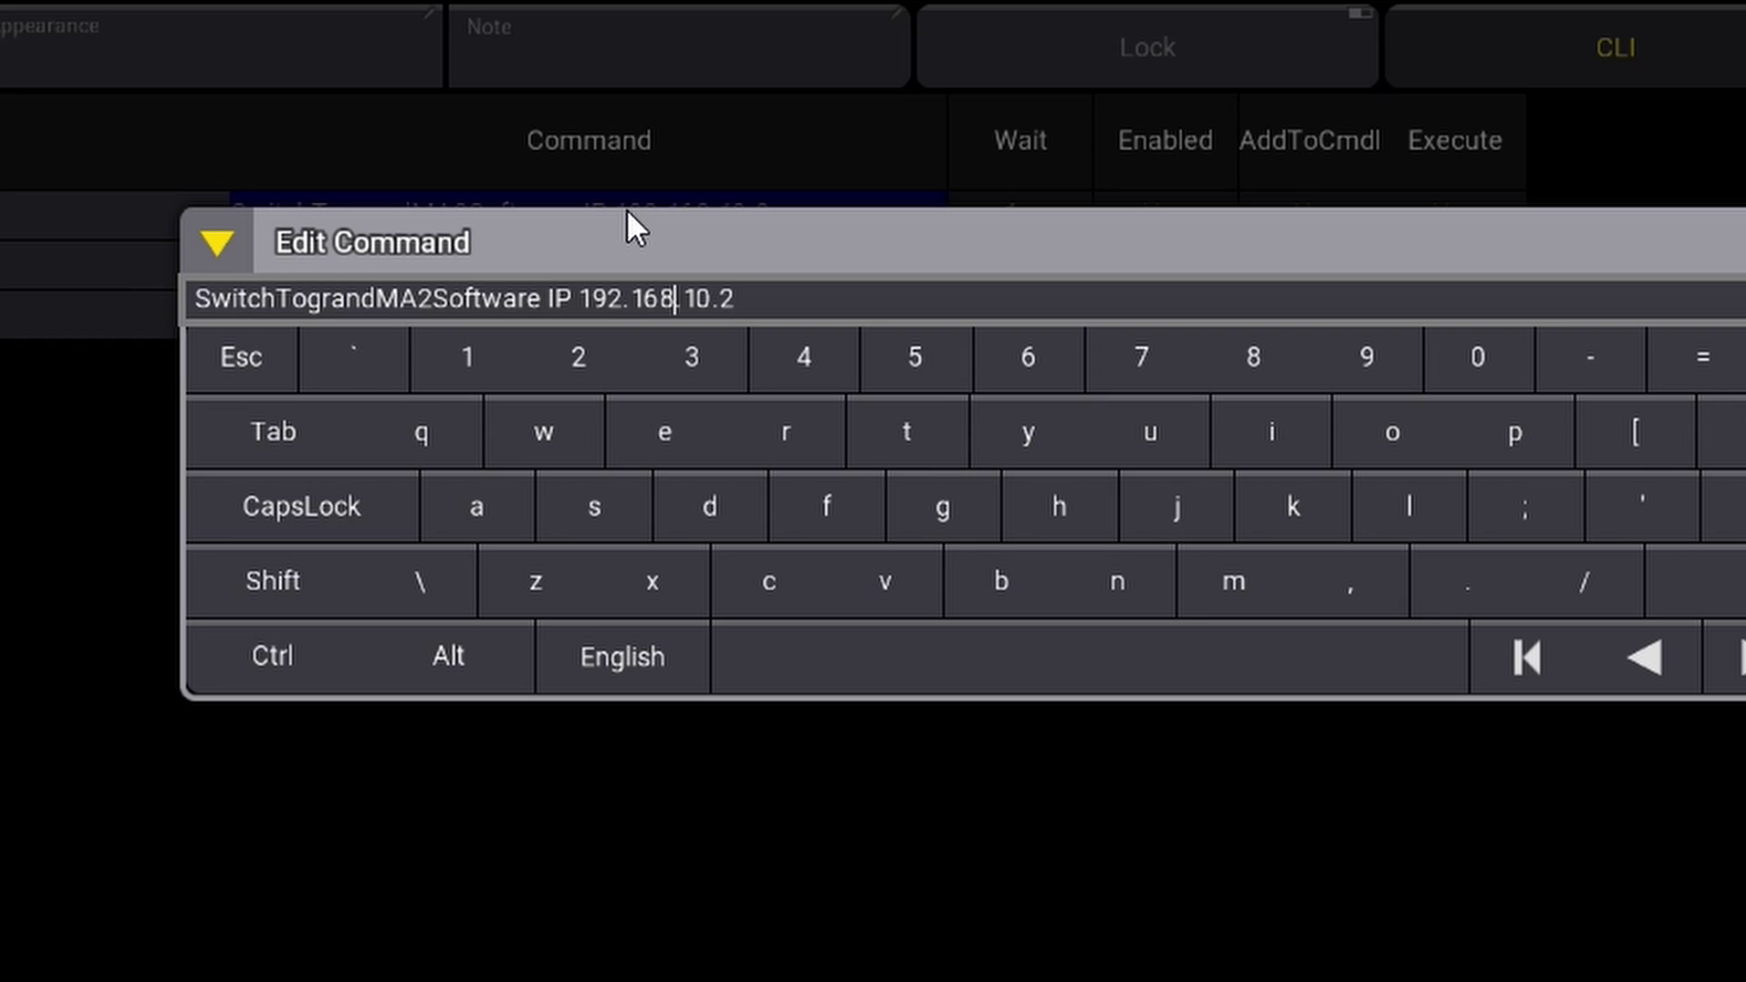
pyautogui.press('Left')
pyautogui.press('Left')
pyautogui.press('Left')
pyautogui.press('Left')
pyautogui.press('Left')
pyautogui.press('Left')
pyautogui.press('Left')
pyautogui.press('Left')
pyautogui.press('Left')
pyautogui.press('Left')
pyautogui.press('Left')
pyautogui.press('Left')
pyautogui.press('Left')
pyautogui.press('Left')
pyautogui.press('Left')
pyautogui.press('Left')
pyautogui.press('Left')
pyautogui.press('Left')
pyautogui.press('Left')
pyautogui.press('BackSpace')
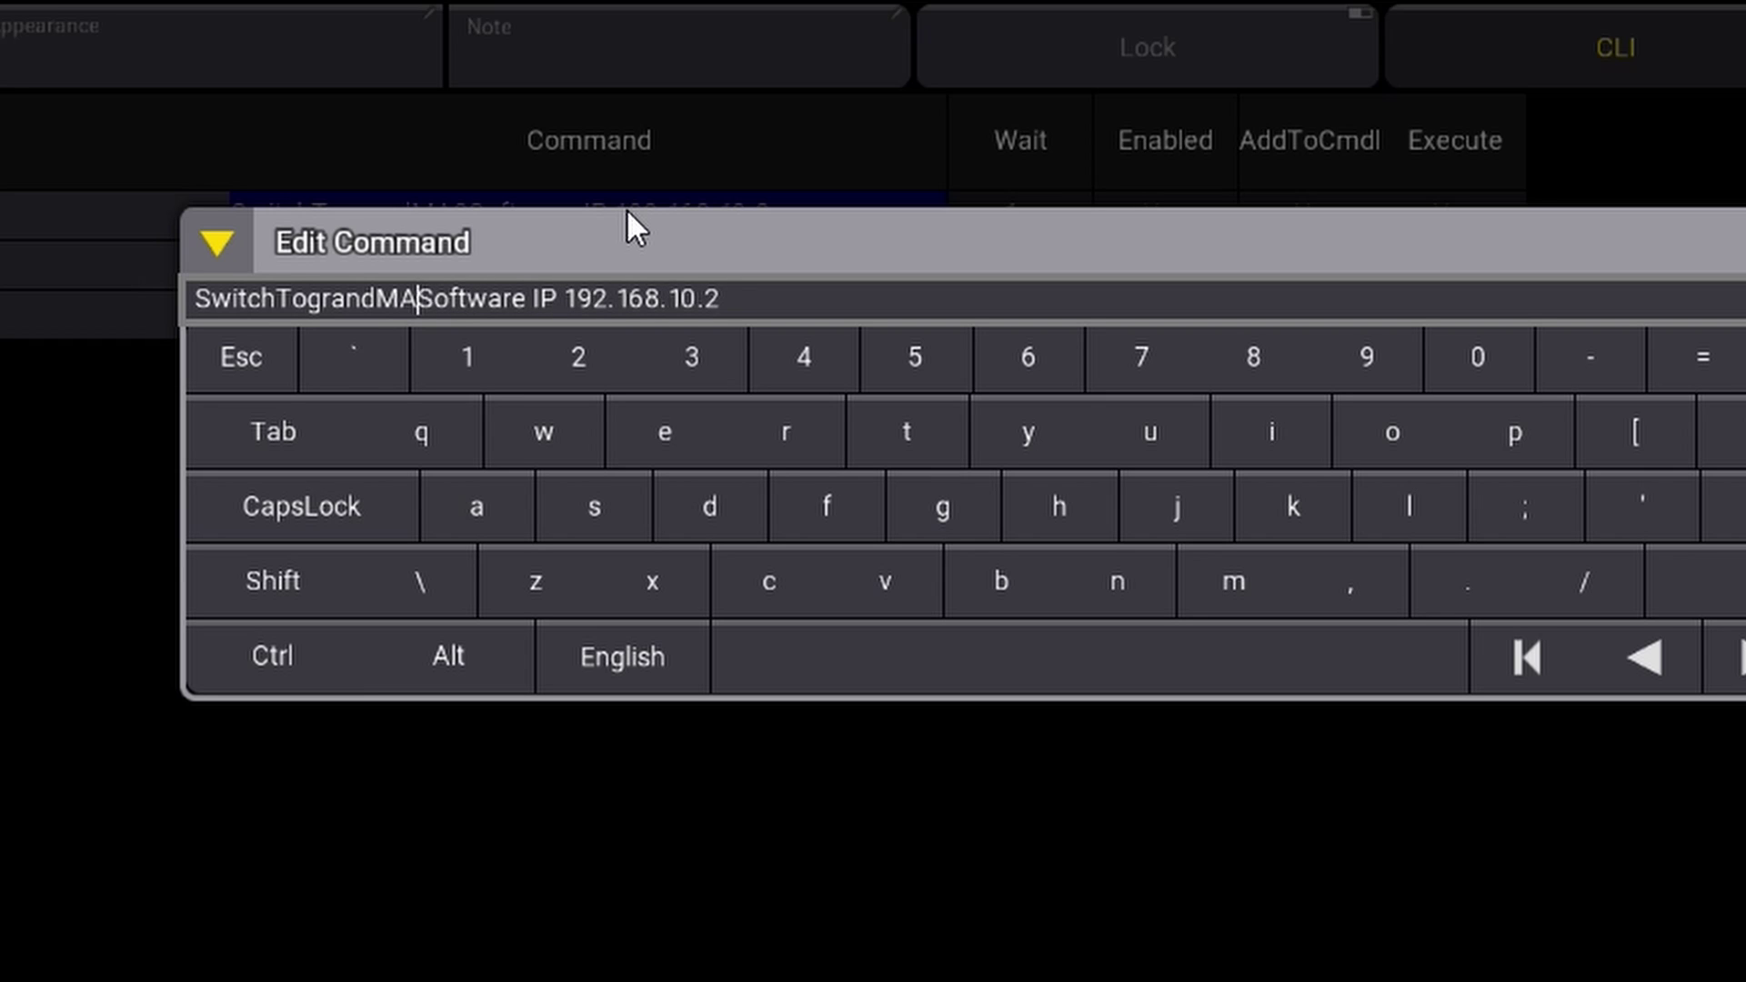
pyautogui.write('3')
pyautogui.press('Return')
# - Change the second line's command in macro 26 to SwitchTograndMA3Software IP 192.168.10.11
pyautogui.press('Left')
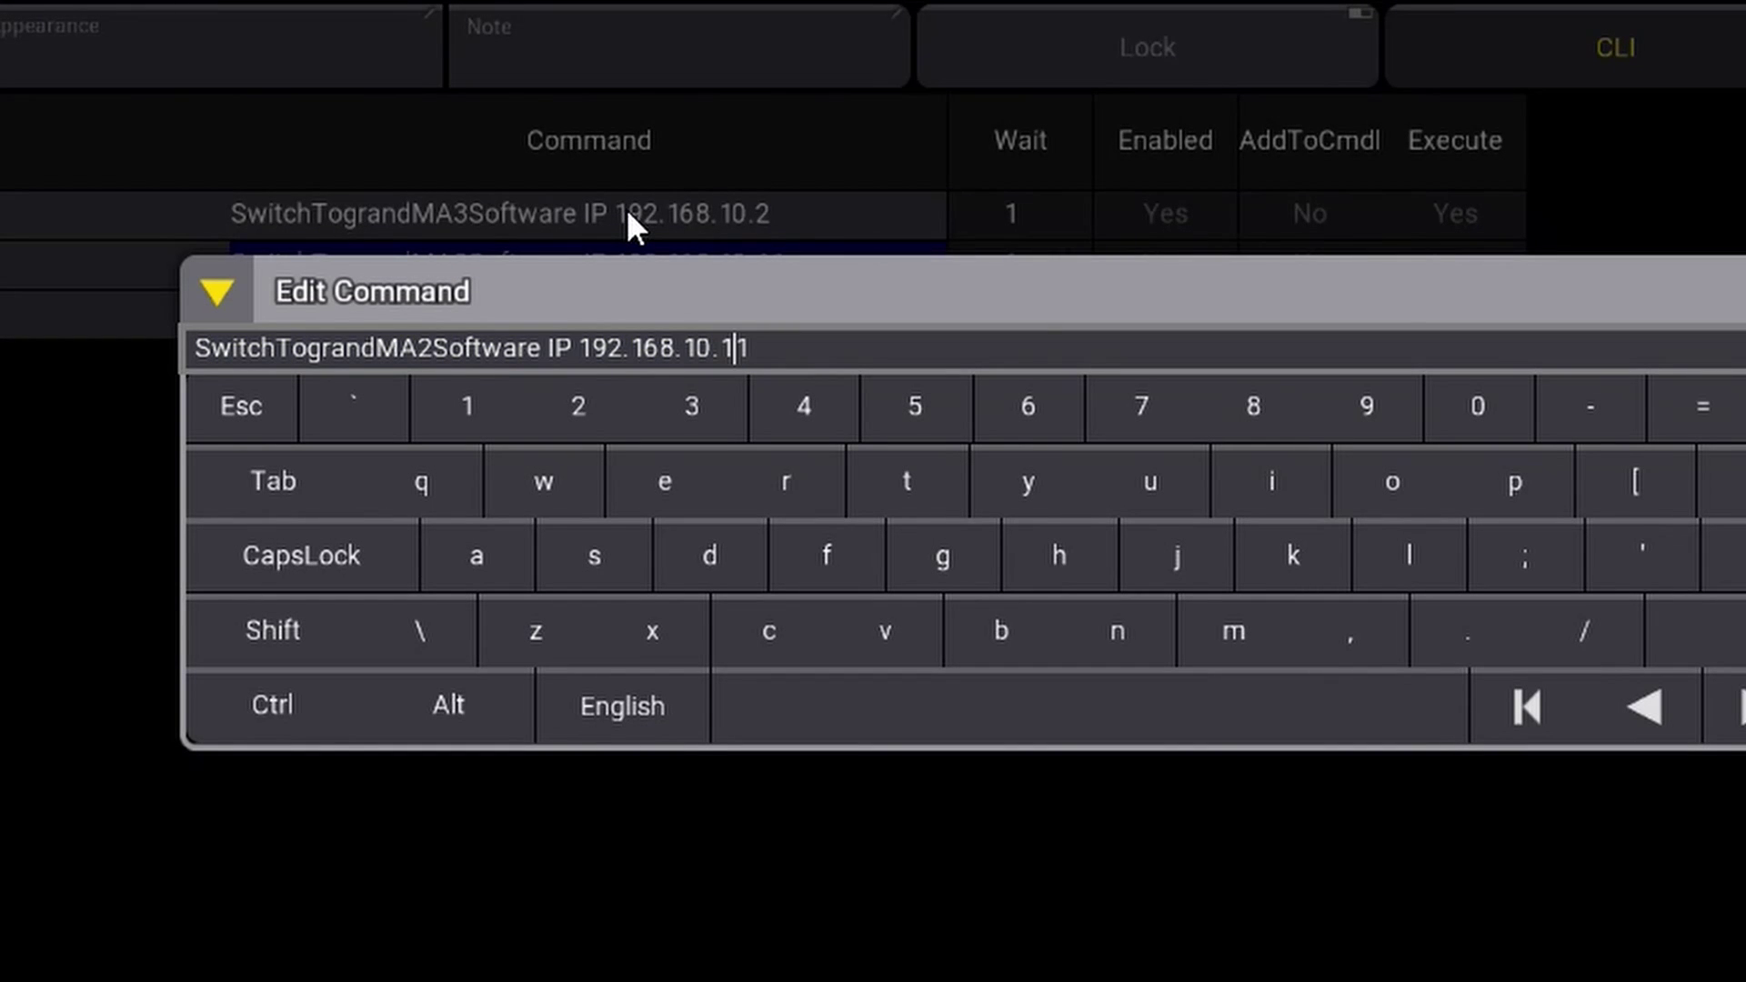
pyautogui.press('Left')
pyautogui.press('Left')
pyautogui.press('Left')
pyautogui.press('Left')
pyautogui.press('Left')
pyautogui.press('Left')
pyautogui.press('Left')
pyautogui.press('Left')
pyautogui.press('Left')
pyautogui.press('Left')
pyautogui.press('Left')
pyautogui.press('Left')
pyautogui.press('Left')
pyautogui.press('Left')
pyautogui.press('Left')
pyautogui.press('Left')
pyautogui.press('Left')
pyautogui.press('Left')
pyautogui.press('Left')
pyautogui.press('Left')
pyautogui.press('BackSpace')
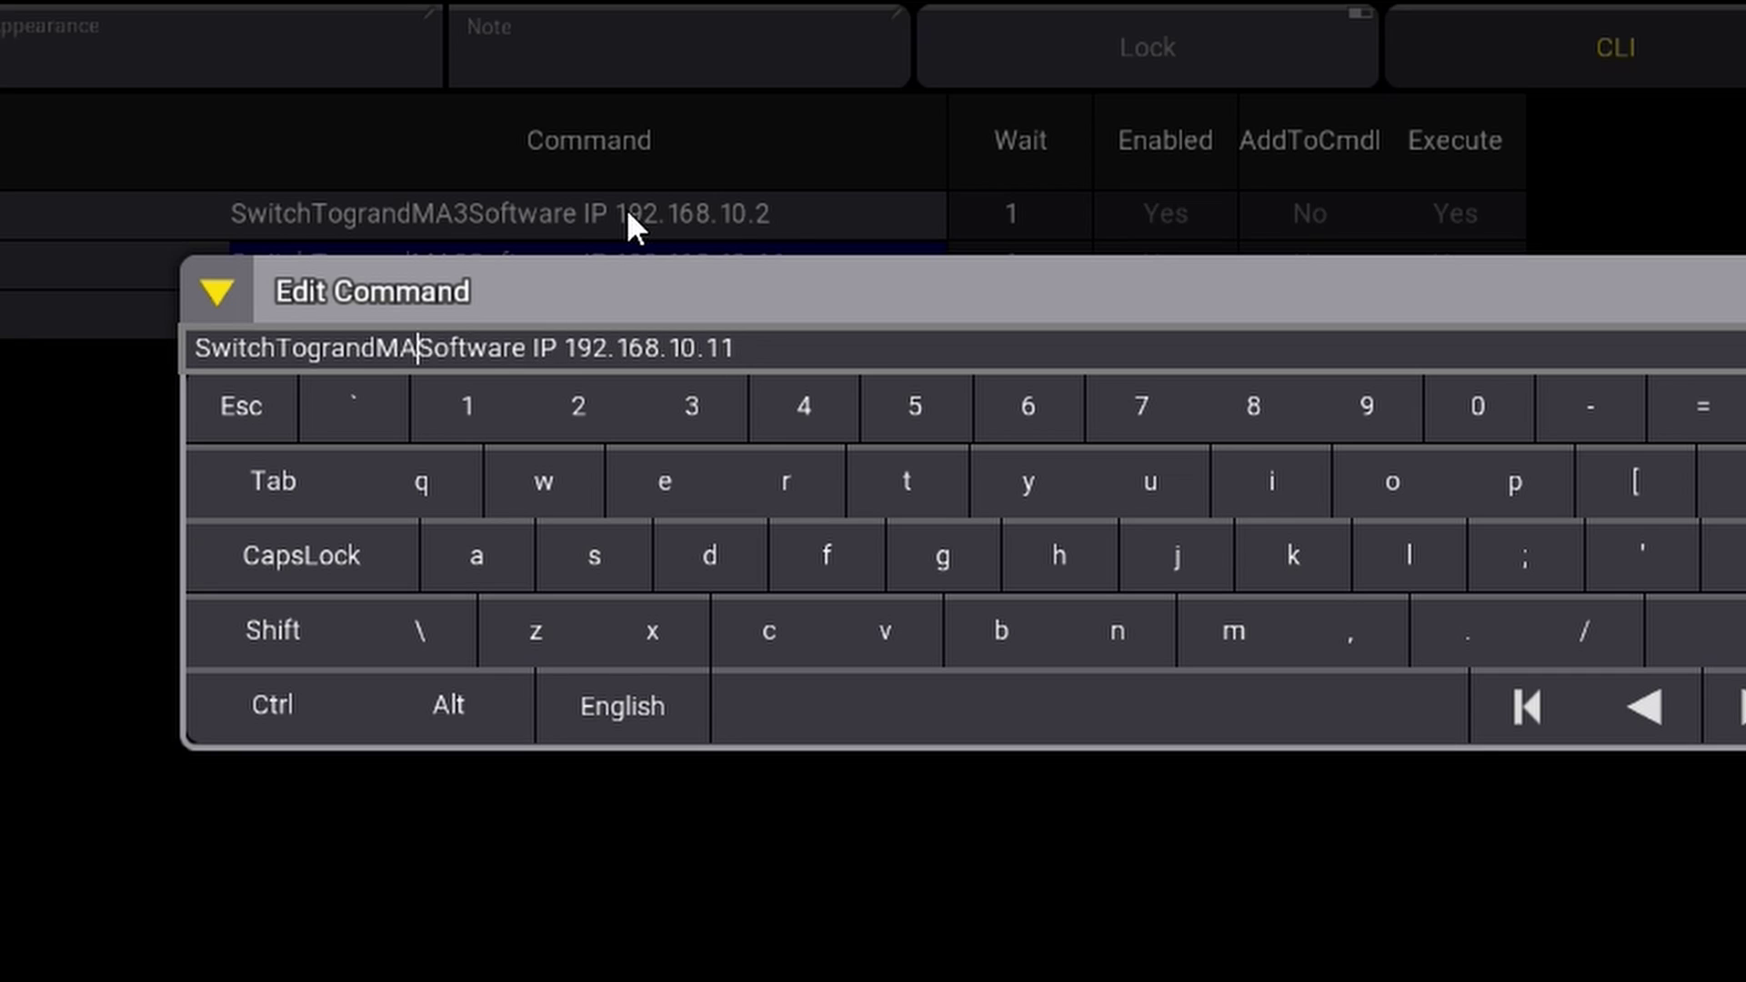
pyautogui.write('3')
pyautogui.press('Return')
# - Change the third line's command in macro 26 to SwitchTograndMA3Software IP 192.168.10.21 and close the macro editor
pyautogui.press('Left')
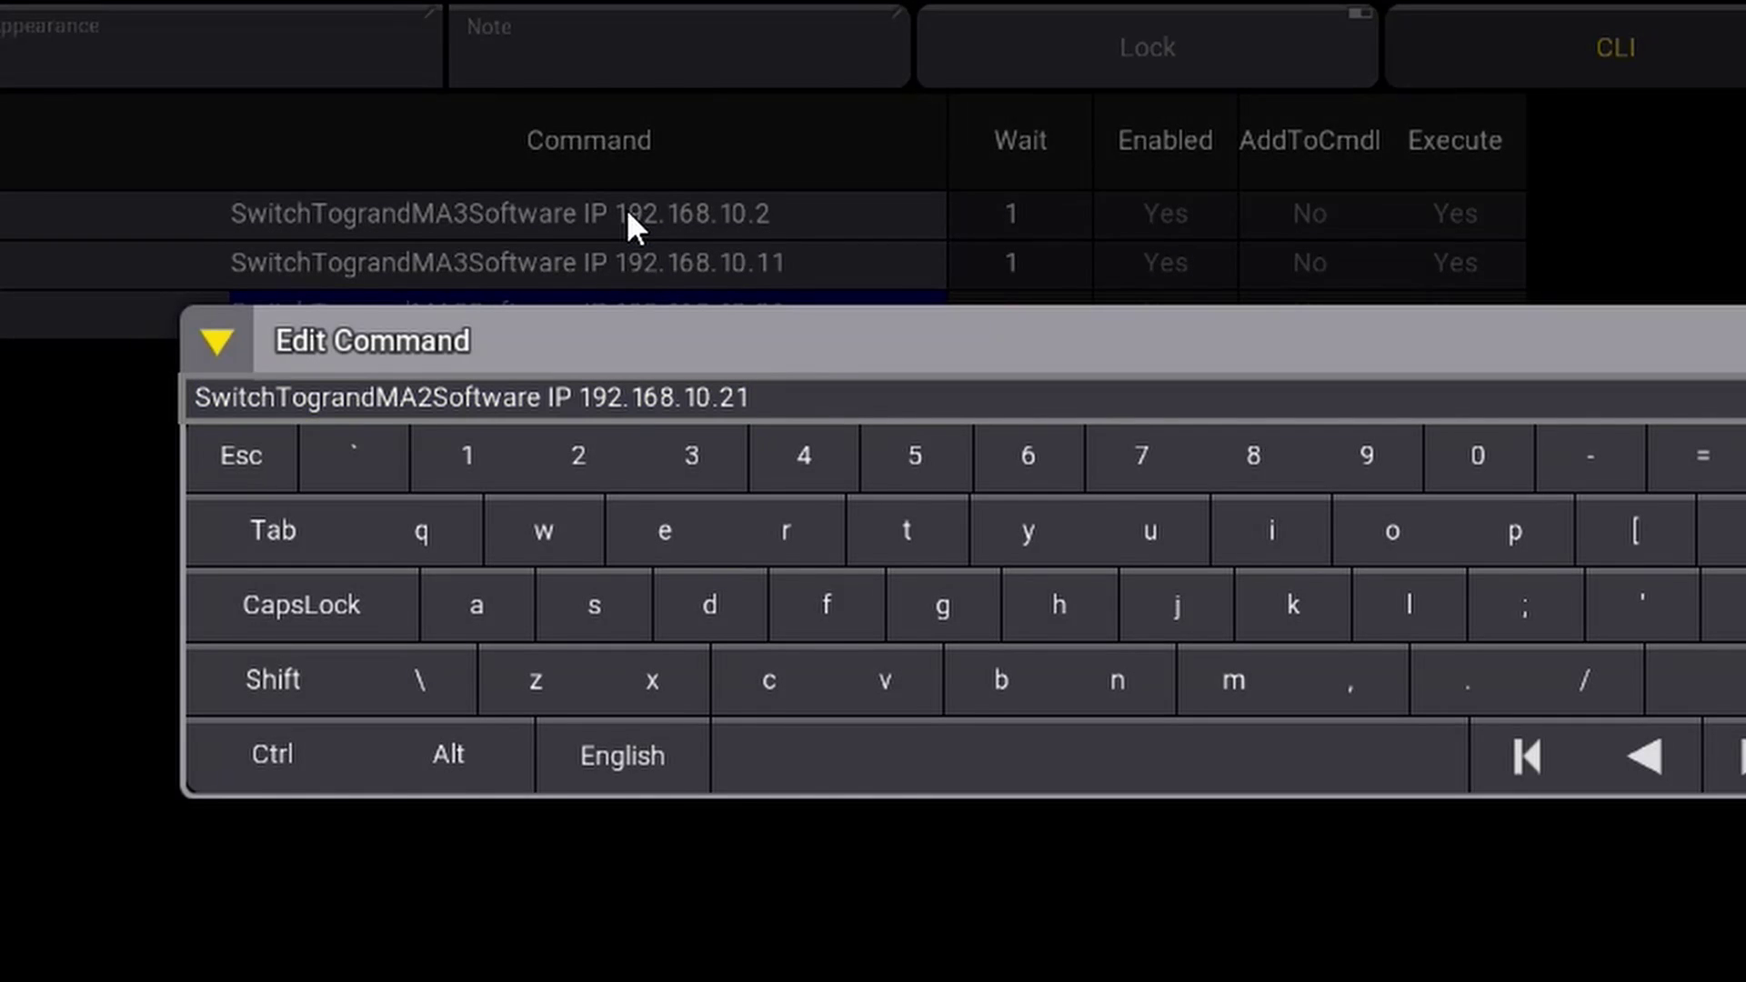
pyautogui.press('Left')
pyautogui.press('Left')
pyautogui.press('Left')
pyautogui.press('Left')
pyautogui.press('Left')
pyautogui.press('Left')
pyautogui.press('Left')
pyautogui.press('Left')
pyautogui.press('Left')
pyautogui.press('Left')
pyautogui.press('Left')
pyautogui.press('Left')
pyautogui.press('Left')
pyautogui.press('Left')
pyautogui.press('Left')
pyautogui.press('Left')
pyautogui.press('Left')
pyautogui.press('Left')
pyautogui.press('Left')
pyautogui.press('Left')
pyautogui.press('BackSpace')
pyautogui.write('3')
pyautogui.press('Return')
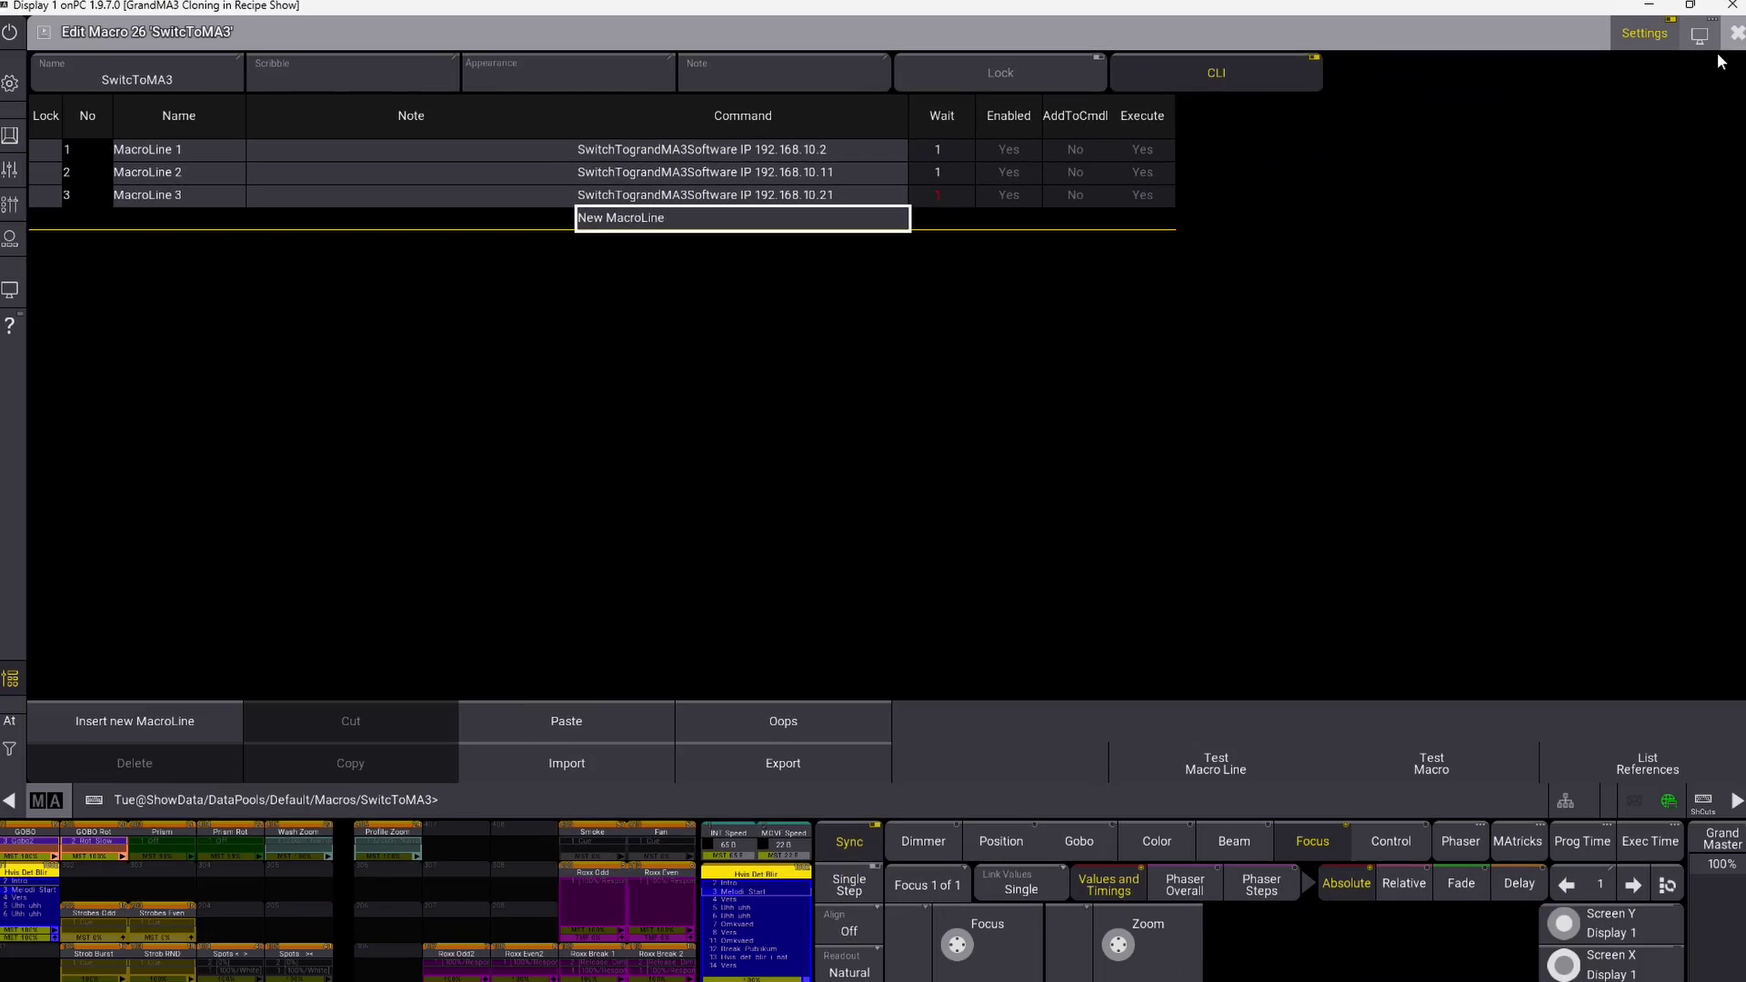
pyautogui.click(1728, 33)
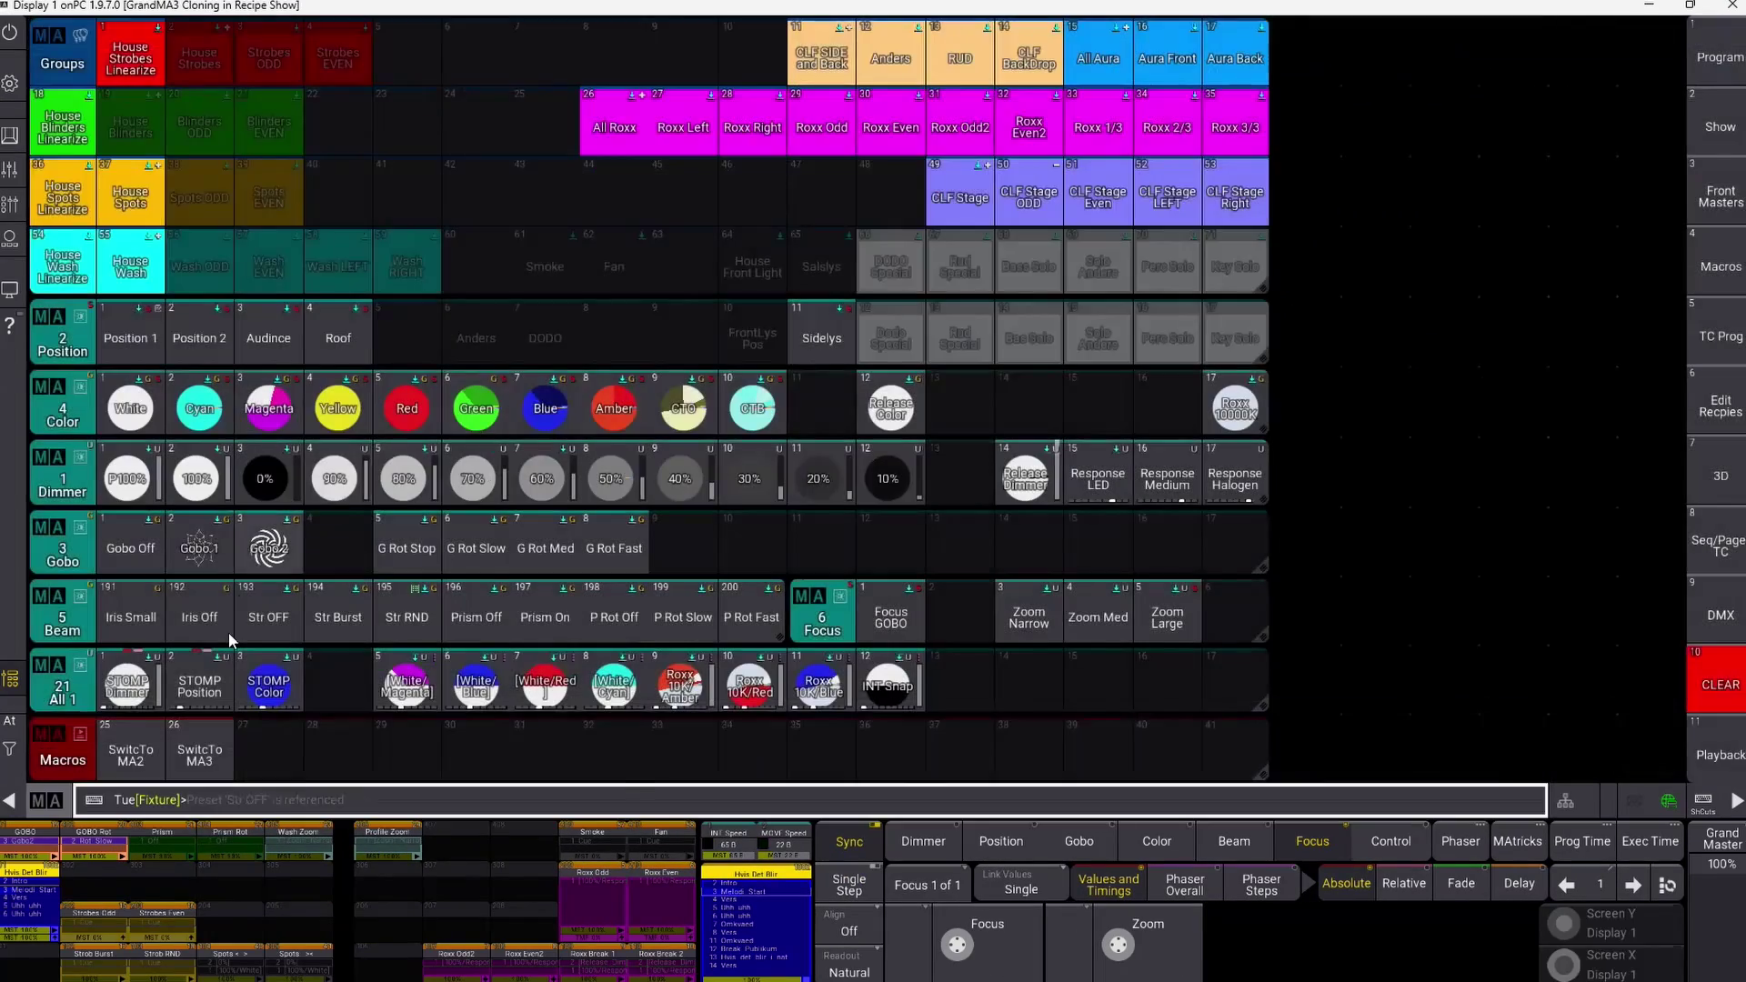